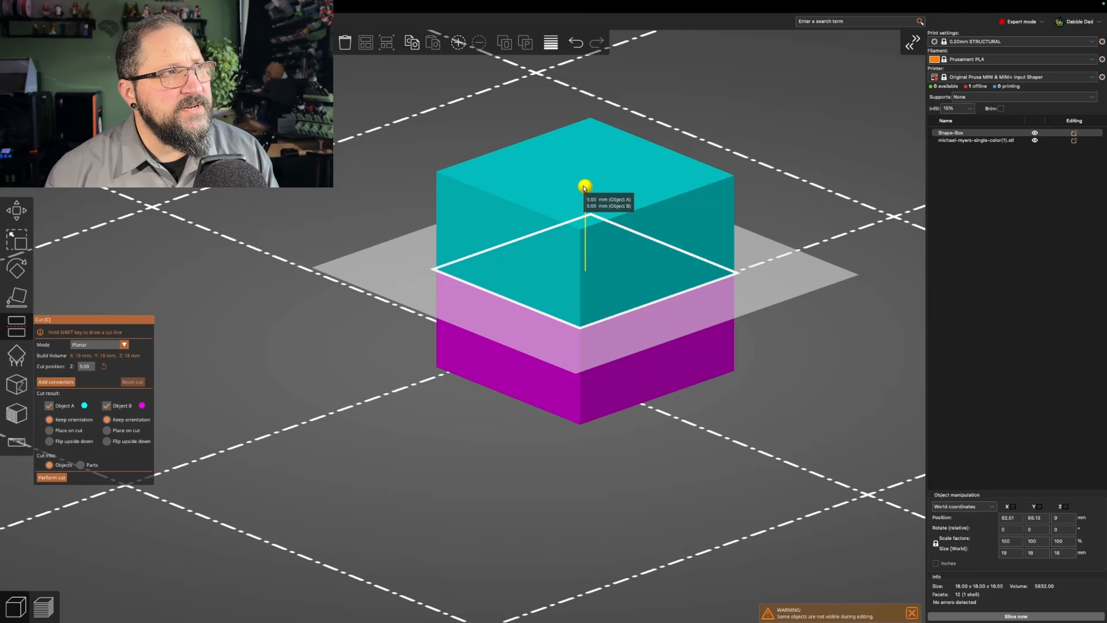
Move the cut plane to Z 9.25 and rotate it about the X axis until it stands vertical through the box.
{"action": "mouse_move", "coordinate": [584, 187]}
{"action": "left_mouse_down"}
{"action": "mouse_move", "coordinate": [585, 241]}
{"action": "mouse_move", "coordinate": [582, 170]}
{"action": "mouse_move", "coordinate": [585, 218]}
{"action": "mouse_move", "coordinate": [584, 186]}
{"action": "left_mouse_up"}
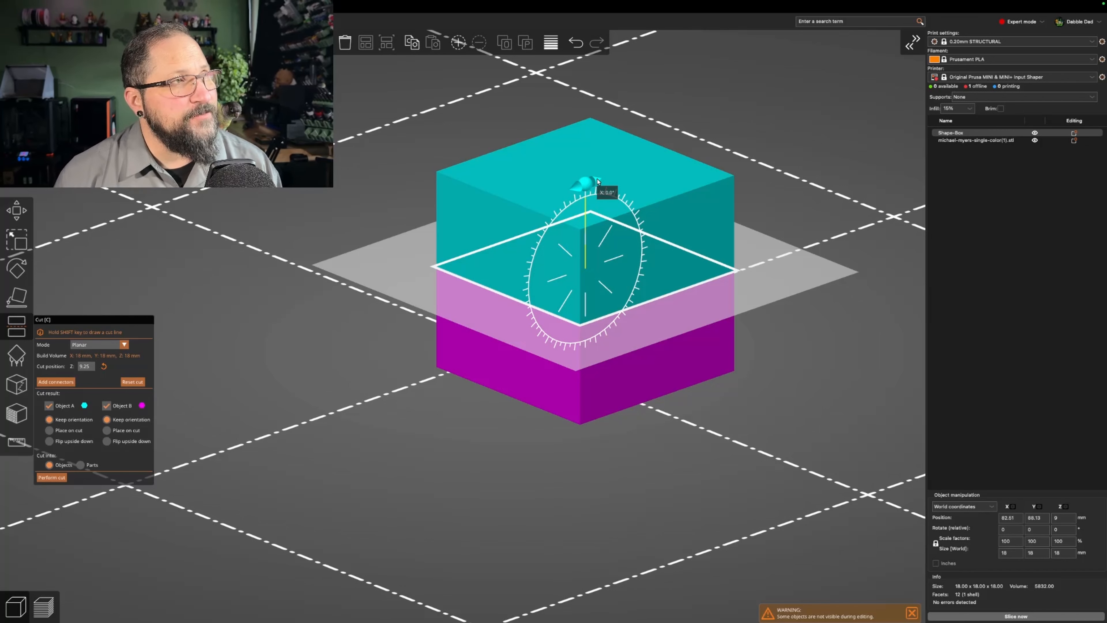
{"action": "left_click_drag", "start_coordinate": [598, 182], "coordinate": [480, 293]}
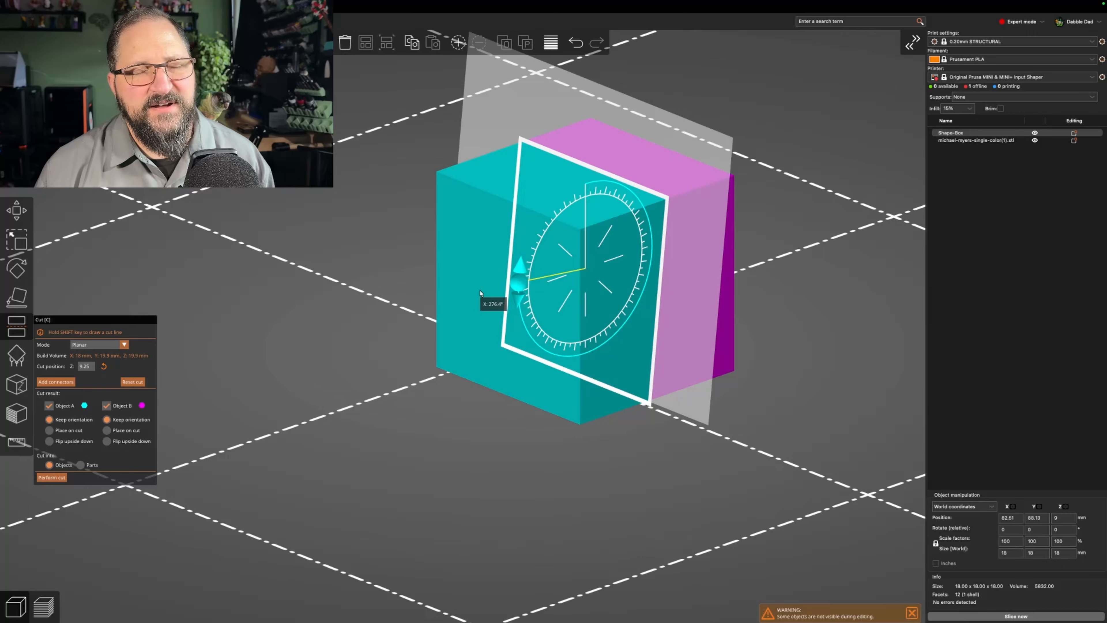
{"action": "left_click_drag", "start_coordinate": [480, 293], "coordinate": [610, 262]}
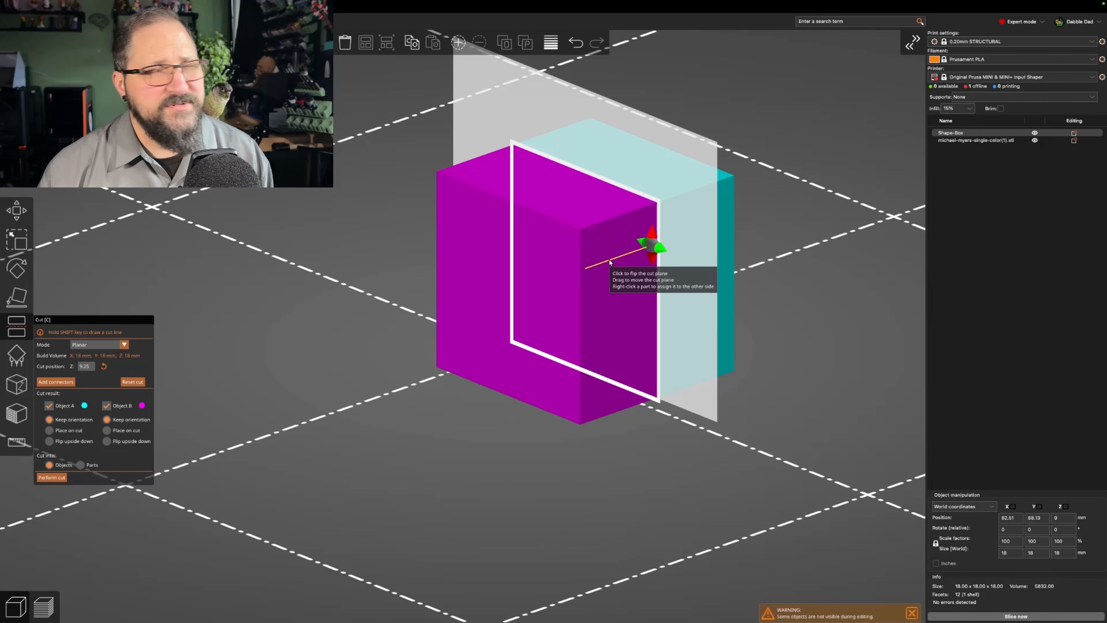
{"action": "left_click_drag", "start_coordinate": [341, 383], "coordinate": [301, 395]}
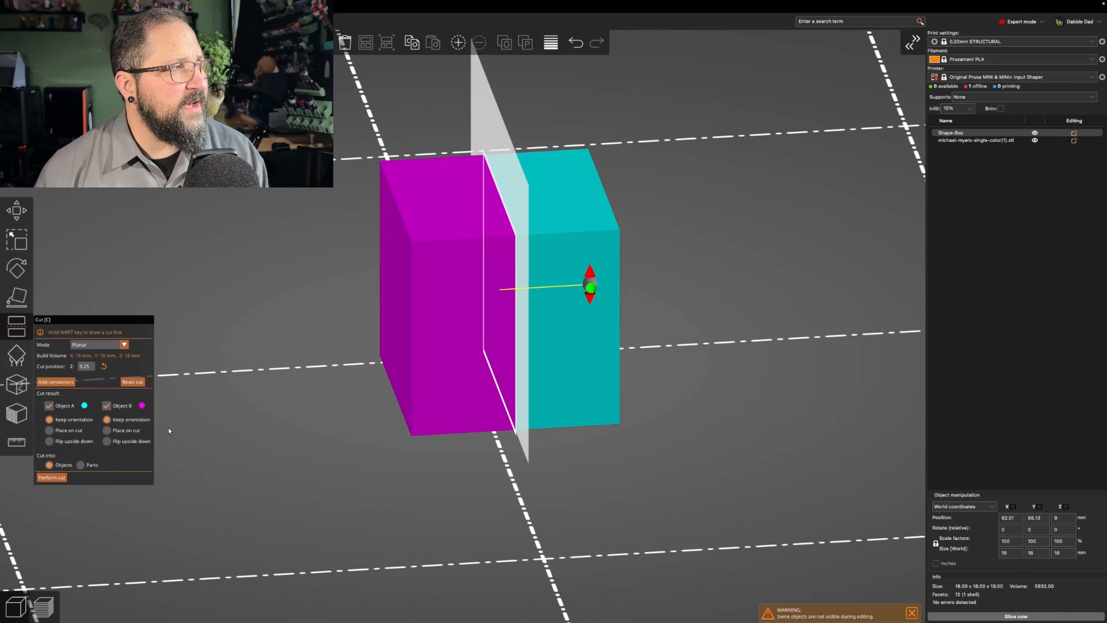
Try cutting the box with only Object A kept as a slice about 3.7 mm thick, and undo the cut.
{"action": "left_click", "coordinate": [106, 406]}
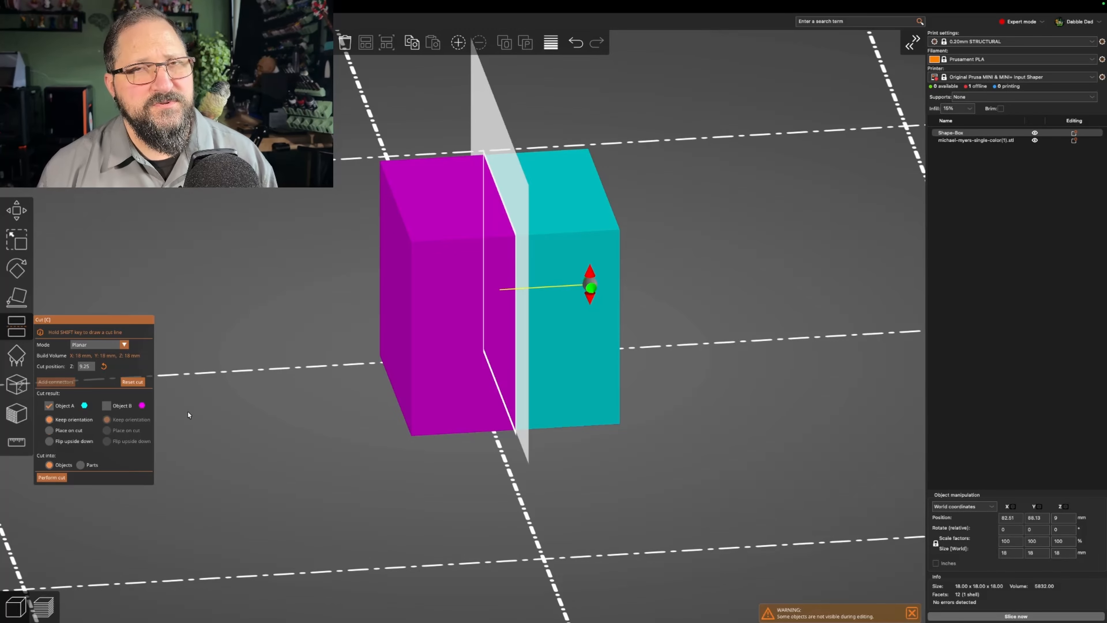
{"action": "left_click_drag", "start_coordinate": [596, 282], "coordinate": [652, 281]}
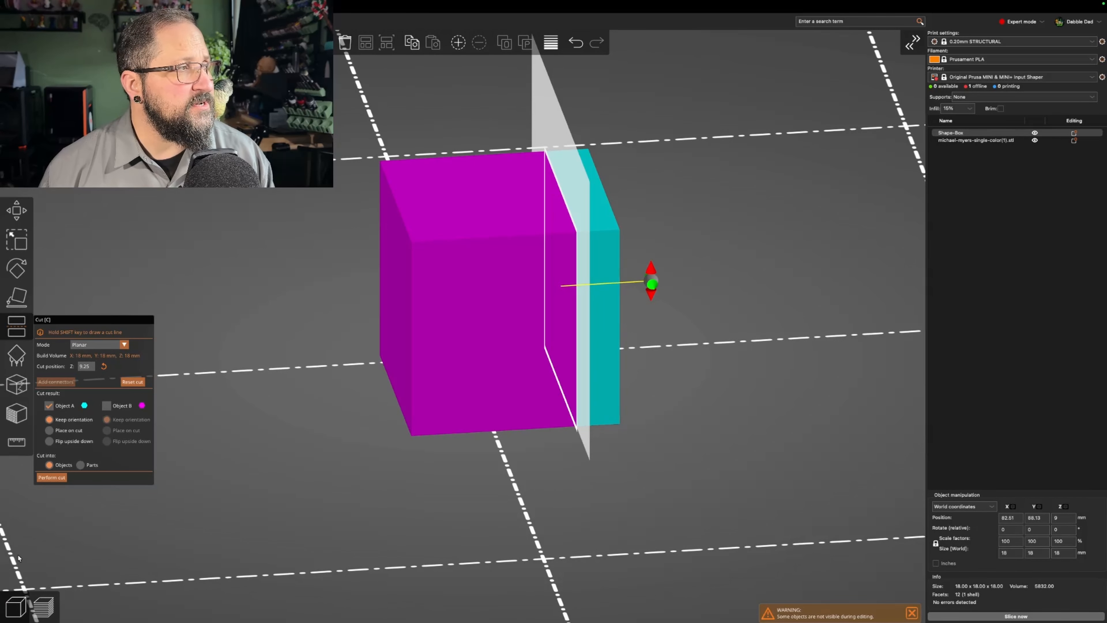
{"action": "left_click", "coordinate": [46, 479]}
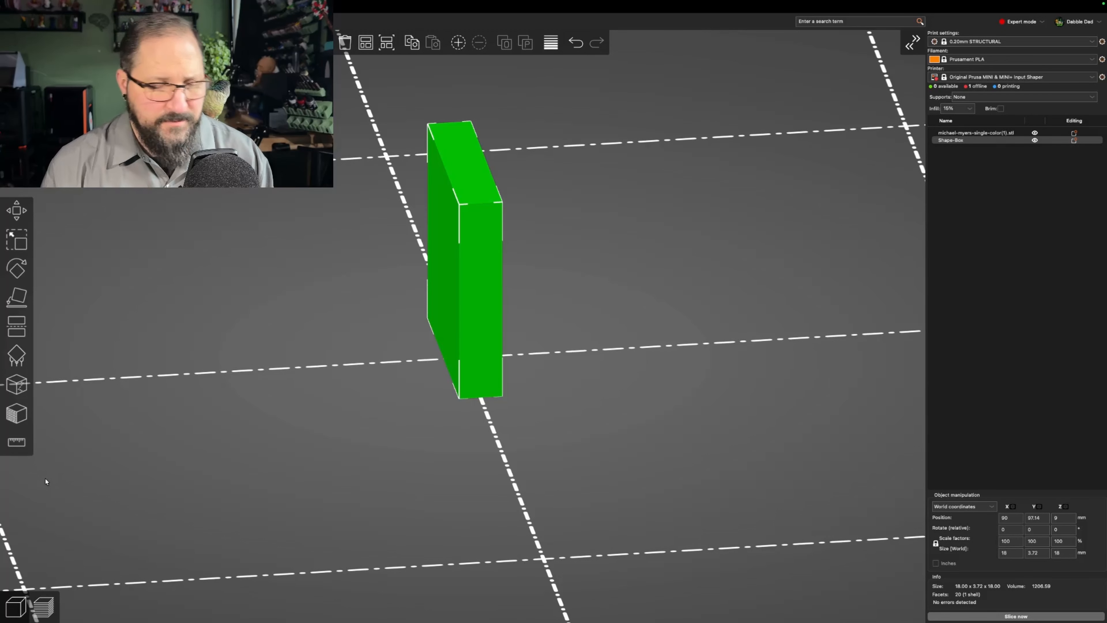
{"action": "key", "text": "super+z"}
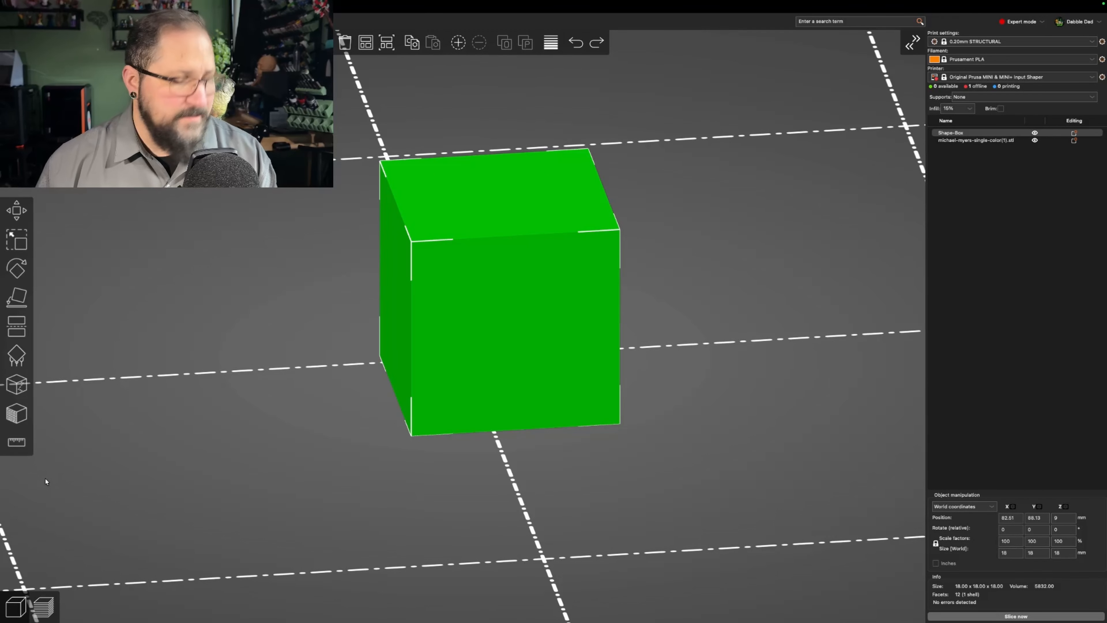
Try cutting the box vertically near its middle, keeping both objects with Object A placed on cut, and undo the cut.
{"action": "key", "text": "c"}
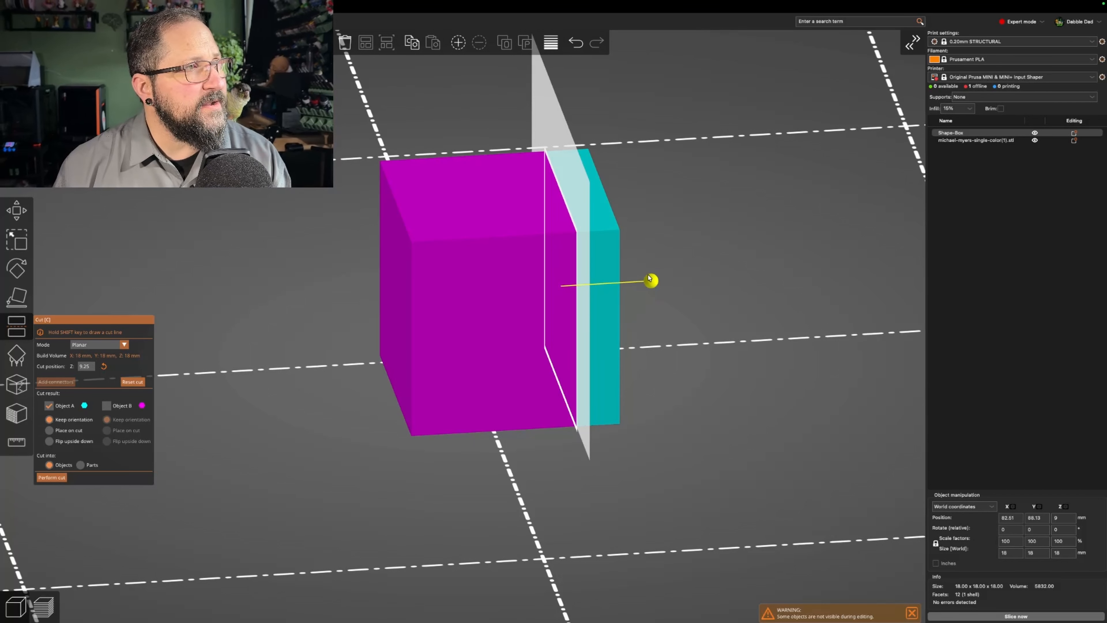
{"action": "left_click_drag", "start_coordinate": [650, 278], "coordinate": [575, 293]}
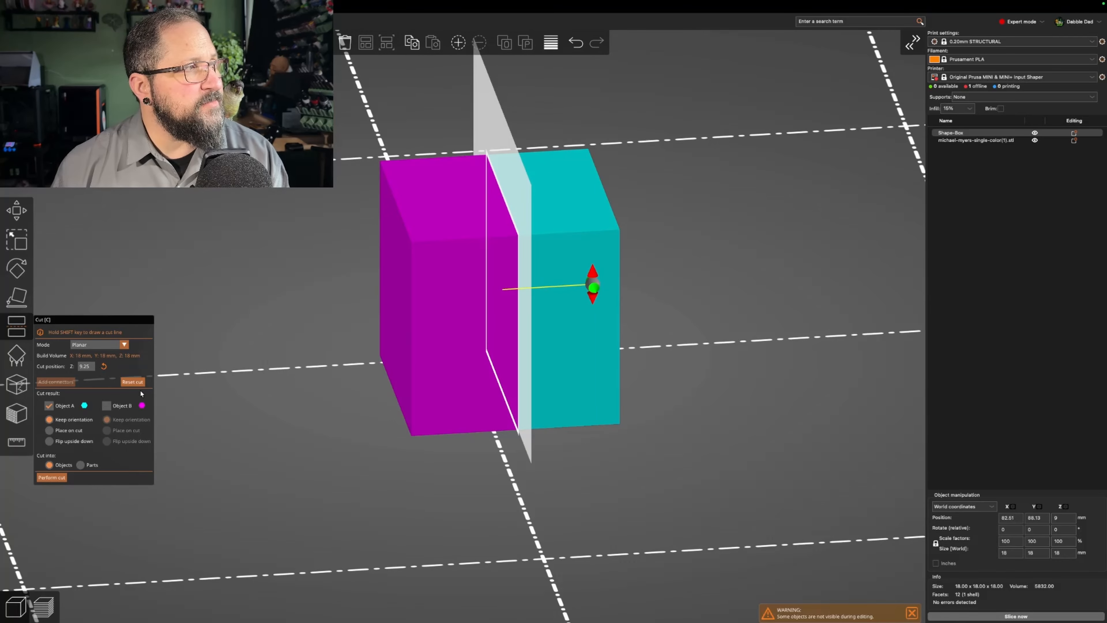
{"action": "left_click", "coordinate": [108, 406]}
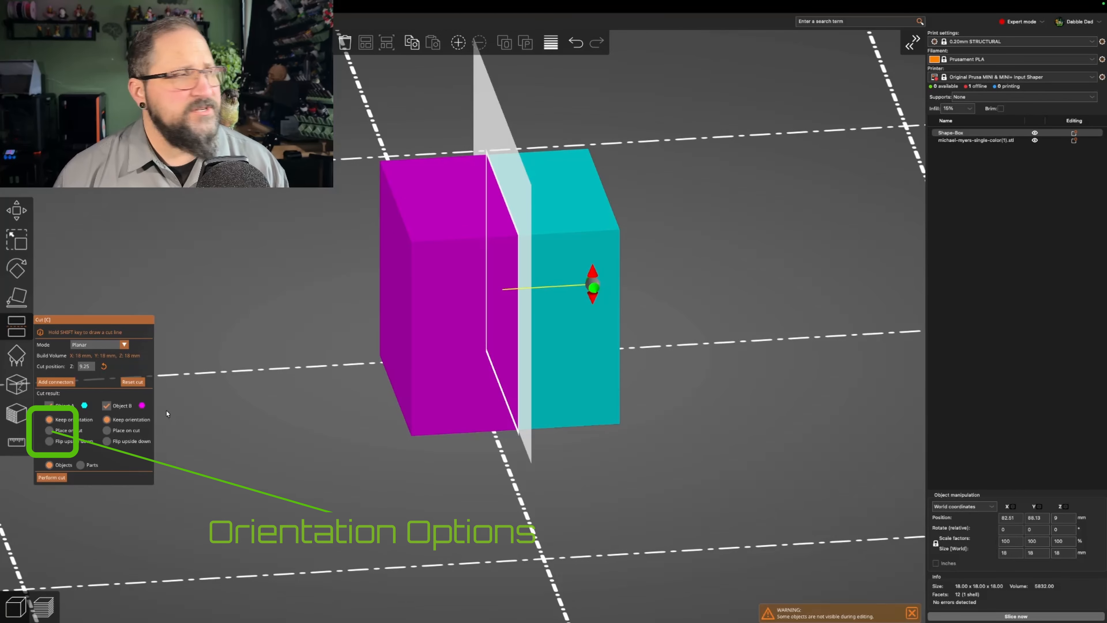
{"action": "left_click", "coordinate": [50, 431]}
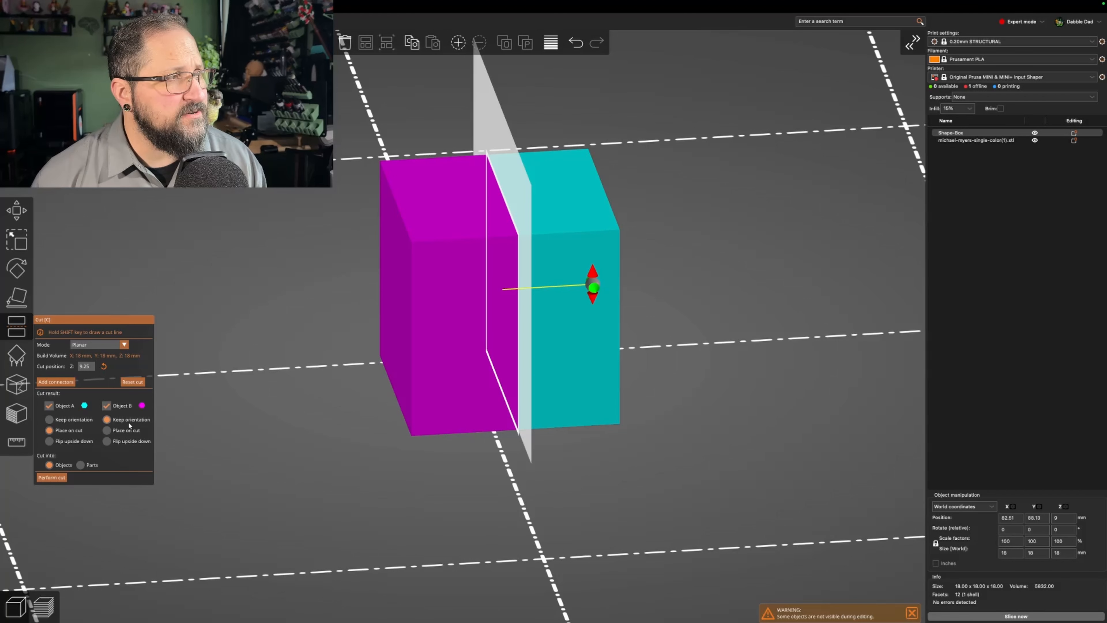
{"action": "left_click", "coordinate": [52, 478]}
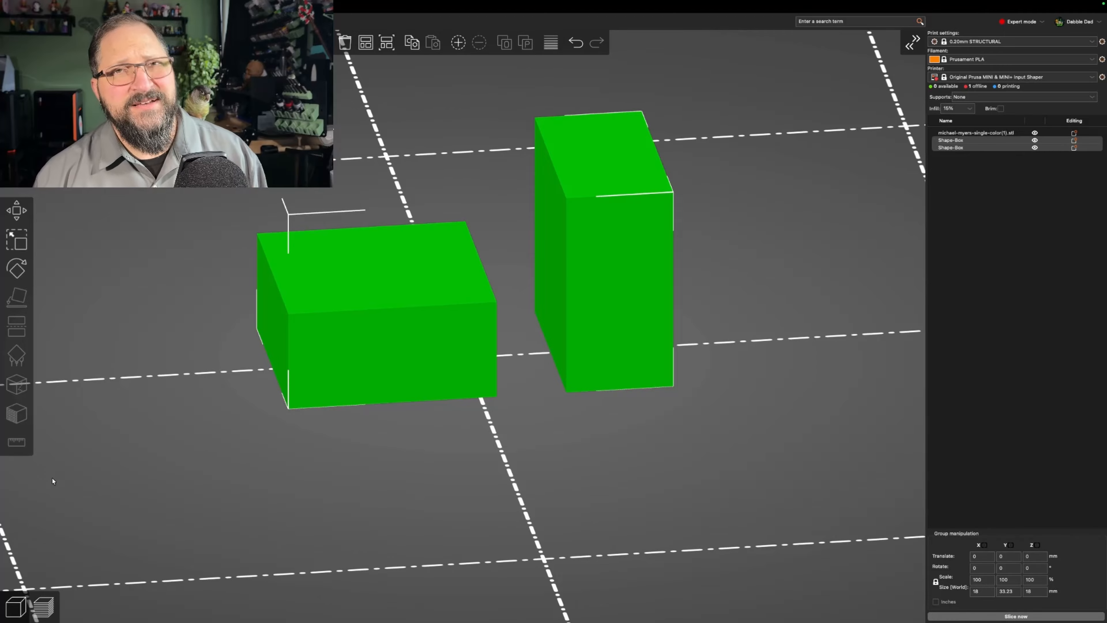
{"action": "key", "text": "ctrl+z"}
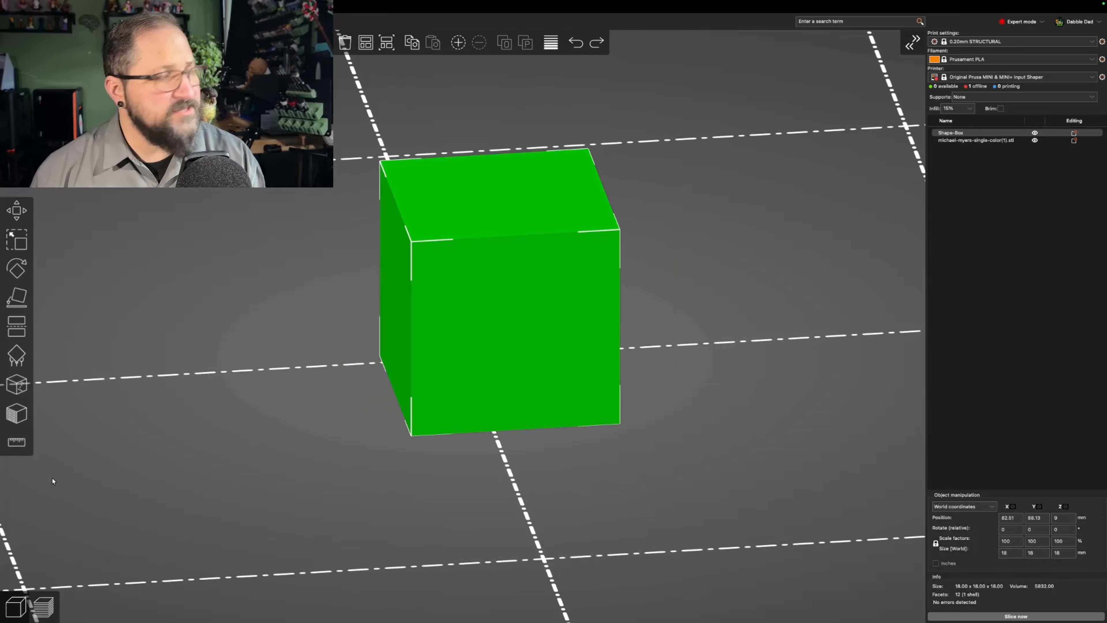
Reset the cut plane on the box and start adding connectors of type Plug.
{"action": "key", "text": "c"}
{"action": "left_click", "coordinate": [104, 366]}
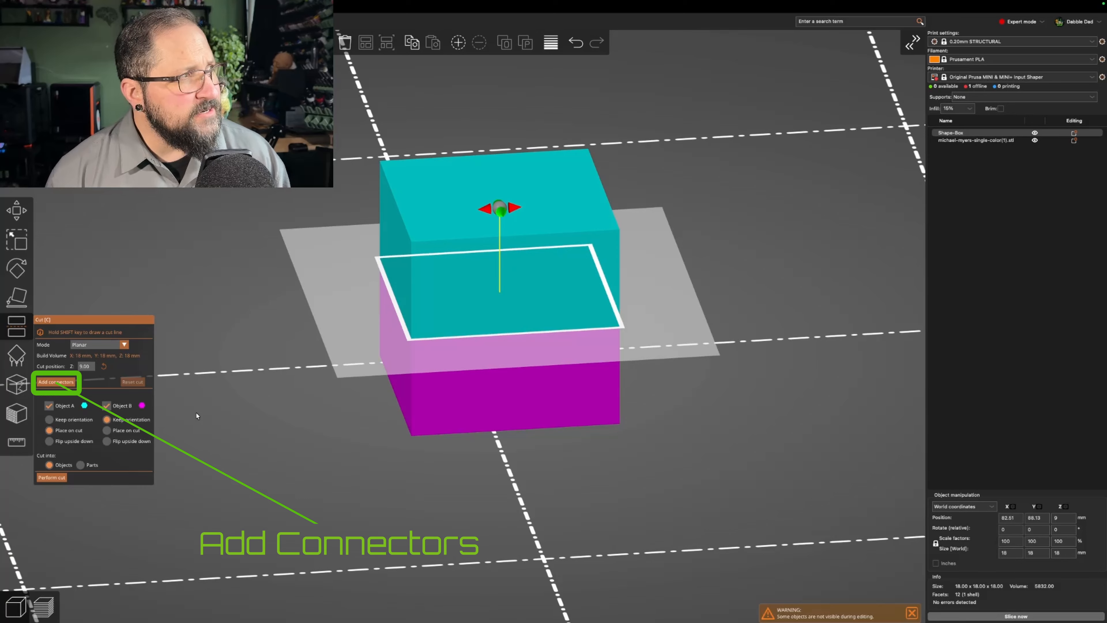
{"action": "left_click", "coordinate": [44, 383]}
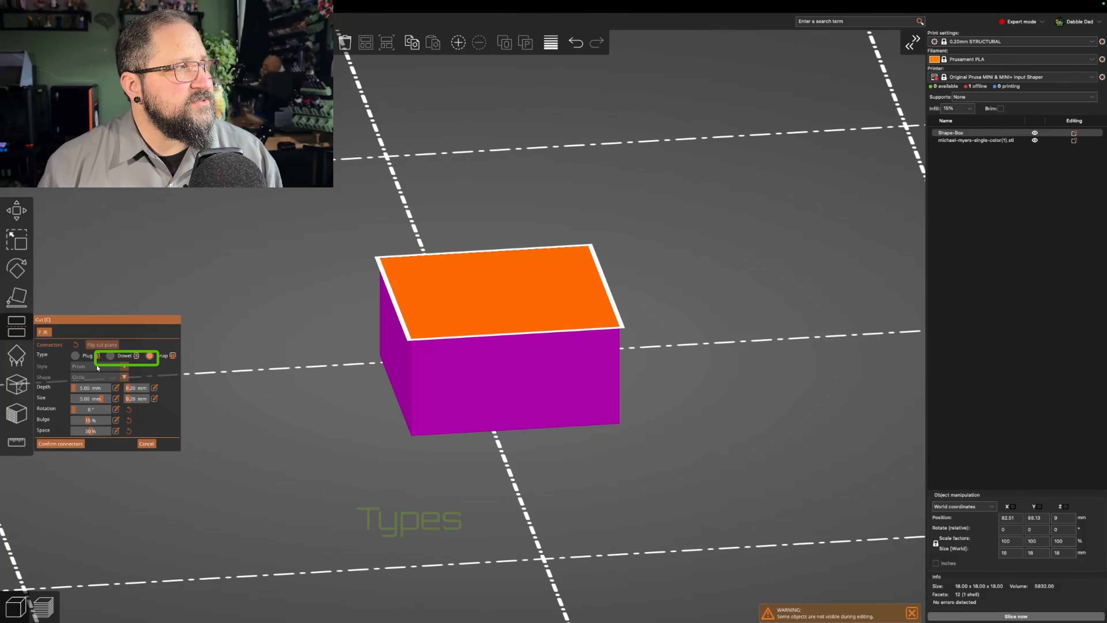
{"action": "left_click", "coordinate": [75, 356]}
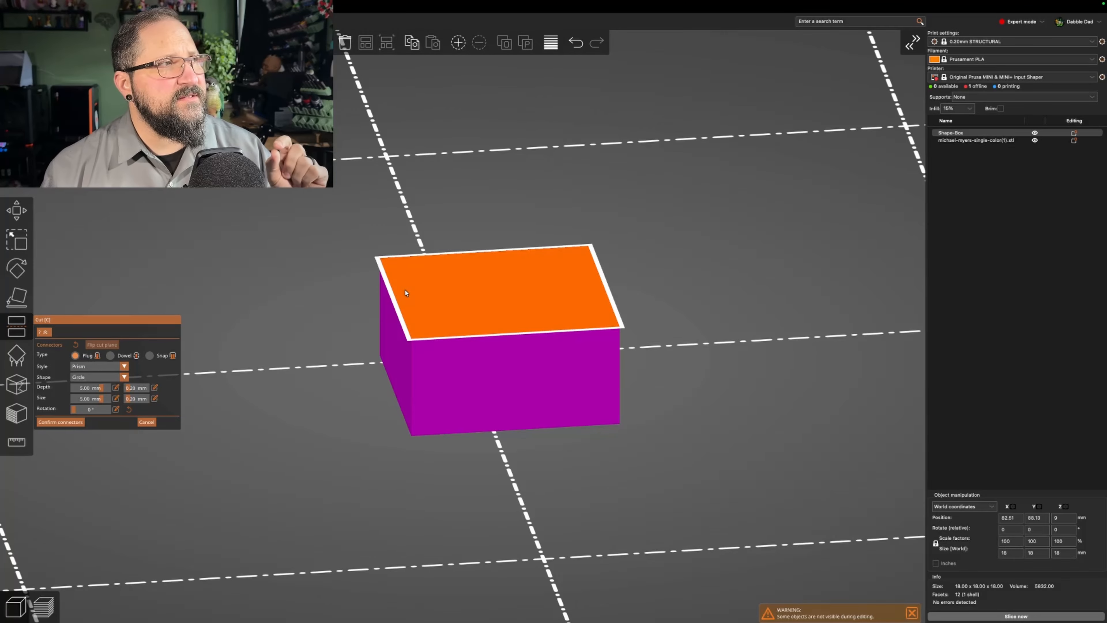
Place two circular prism plugs near opposite corners of the cut face, keeping both inside its contour, and confirm the connectors.
{"action": "left_click", "coordinate": [417, 280]}
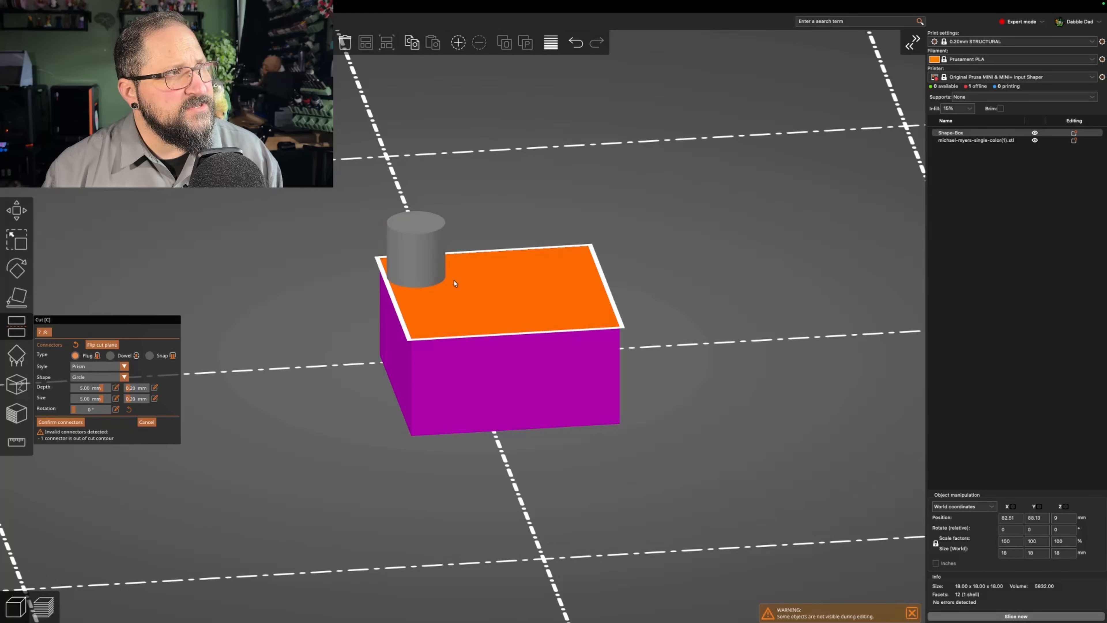
{"action": "left_click_drag", "start_coordinate": [421, 281], "coordinate": [444, 289]}
{"action": "left_click", "coordinate": [572, 308]}
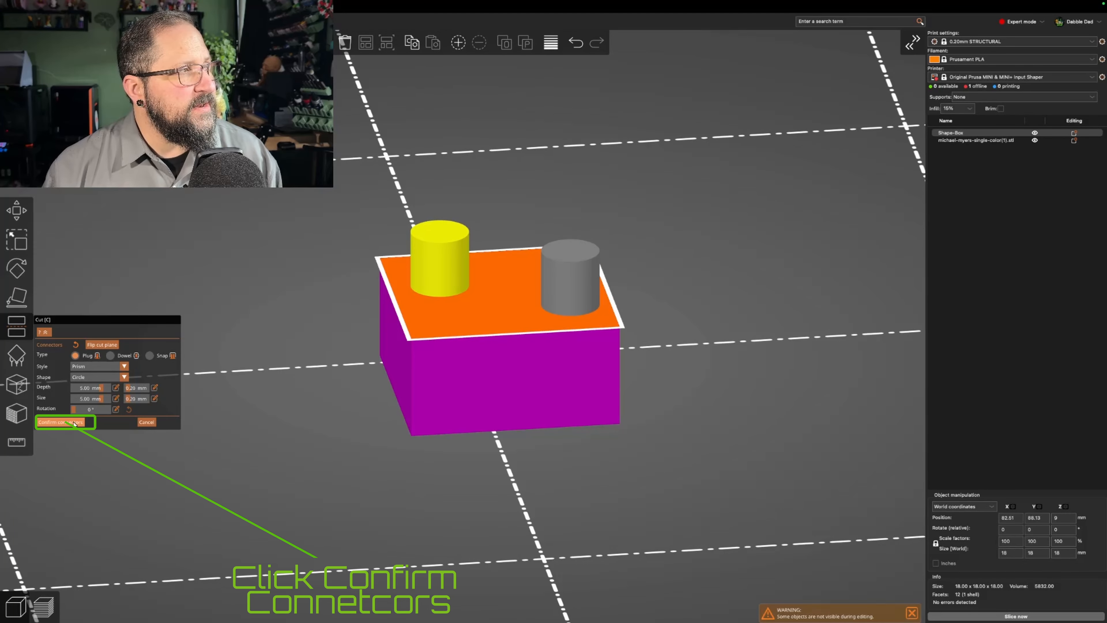
{"action": "left_click", "coordinate": [61, 421]}
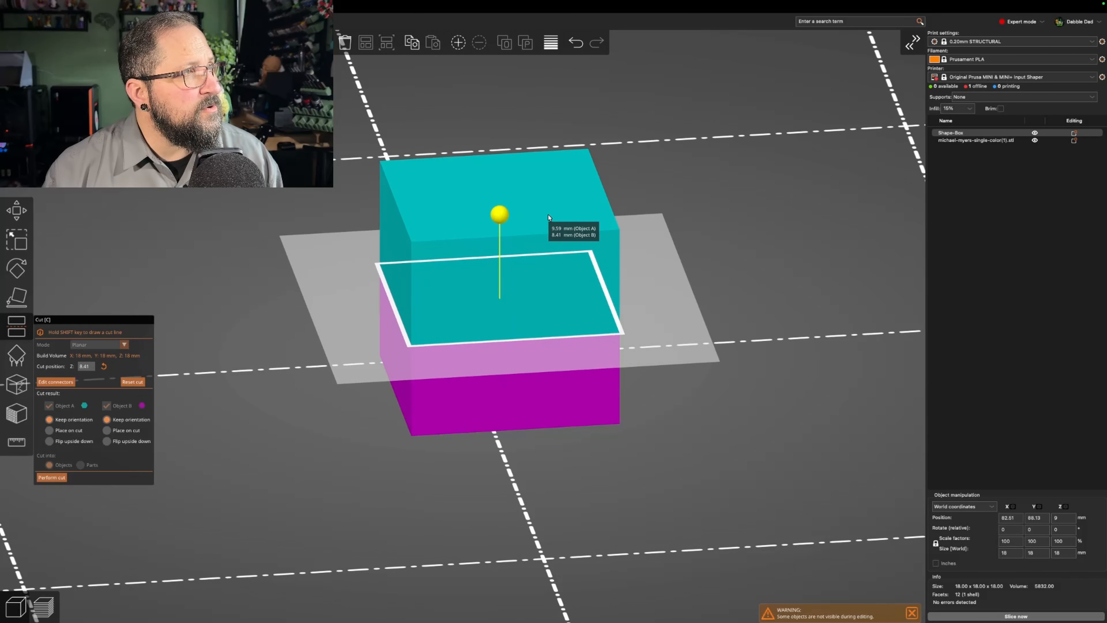
Turn the cut plane vertical through the box's middle and perform the cut with its plug connectors.
{"action": "left_click_drag", "start_coordinate": [500, 207], "coordinate": [554, 301]}
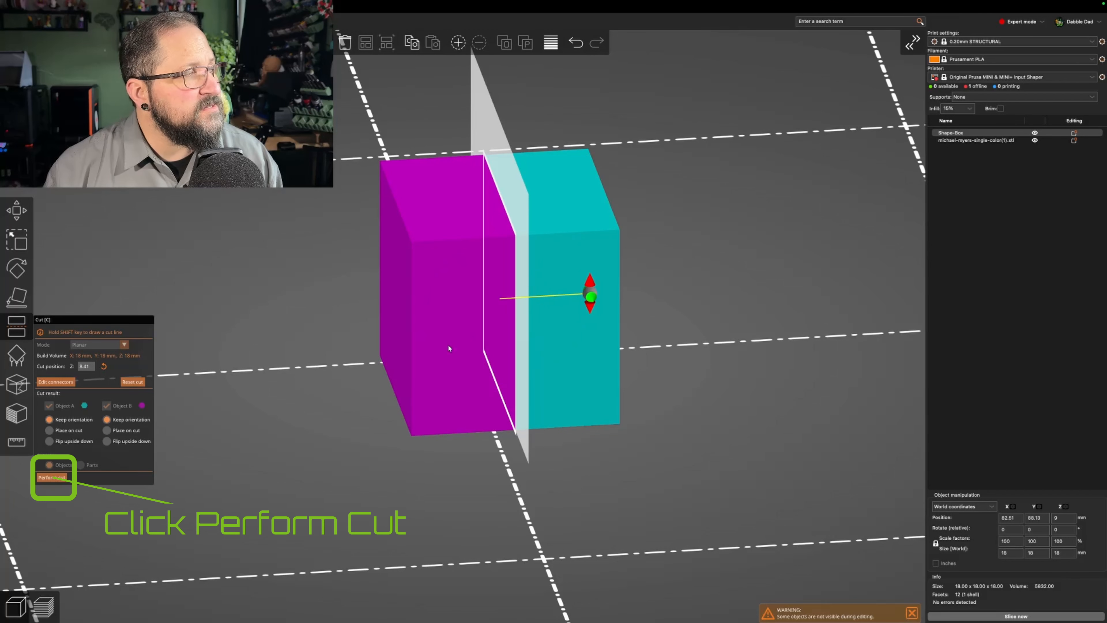
{"action": "left_click", "coordinate": [50, 478]}
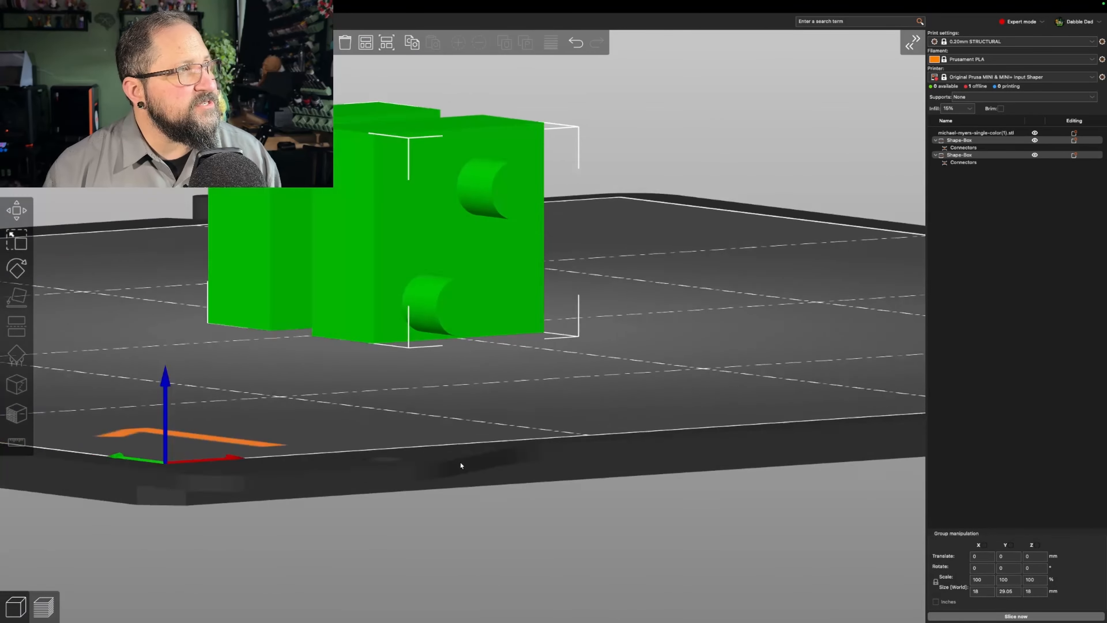
{"action": "left_click_drag", "start_coordinate": [460, 462], "coordinate": [518, 465]}
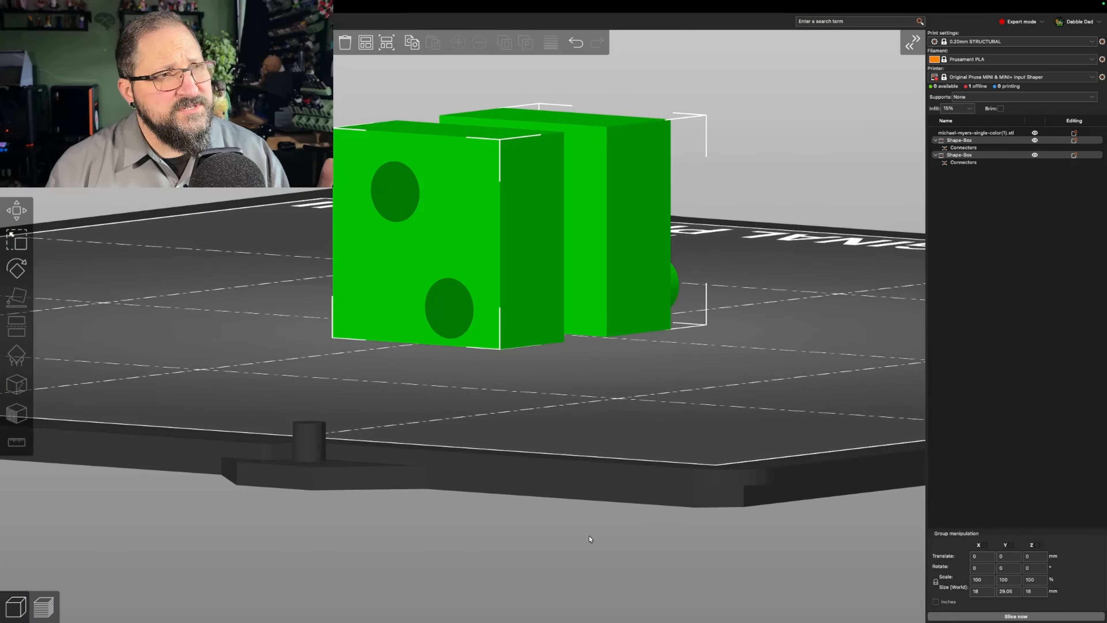
Slice the upright halves and examine the overhangs at the plugs and holes from several angles.
{"action": "left_click", "coordinate": [1040, 617]}
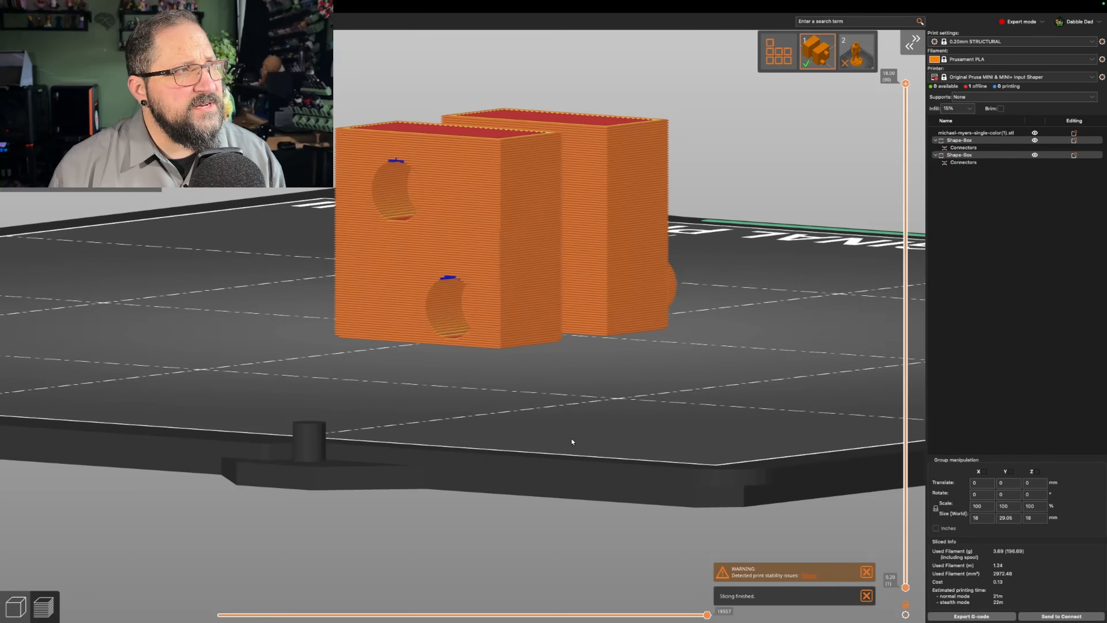
{"action": "key", "text": "3"}
{"action": "key", "text": "1"}
{"action": "key", "text": "0"}
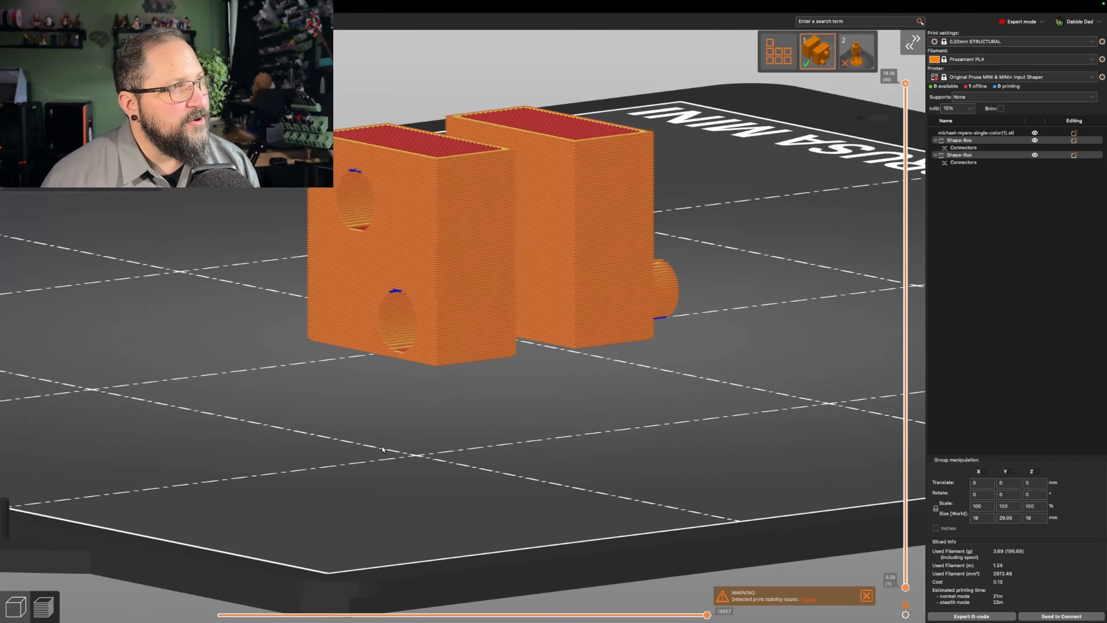
{"action": "key", "text": "3"}
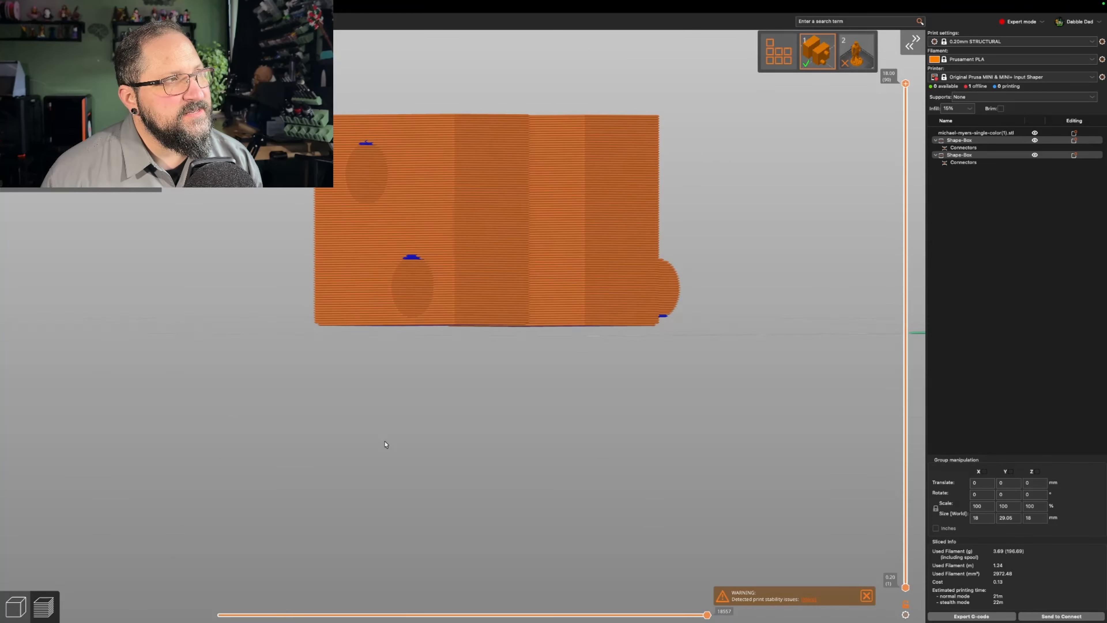
{"action": "left_click_drag", "start_coordinate": [397, 444], "coordinate": [403, 441]}
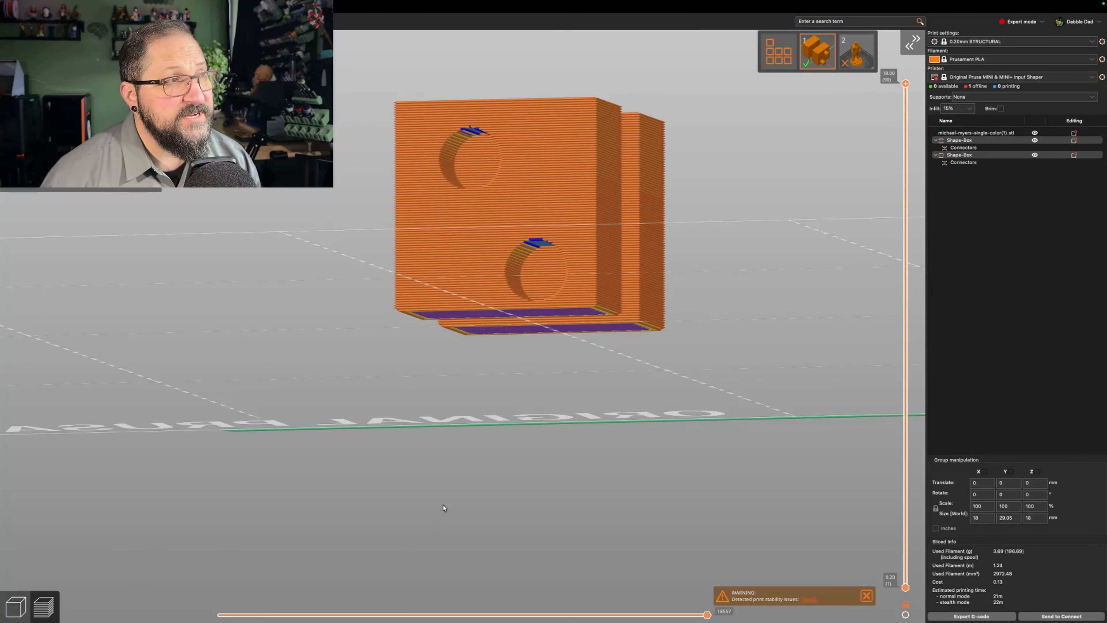
{"action": "left_click_drag", "start_coordinate": [444, 505], "coordinate": [444, 503]}
Return to the 3D editor and lay the half with holes on its flat outer face so the holes point up.
{"action": "left_click", "coordinate": [9, 607]}
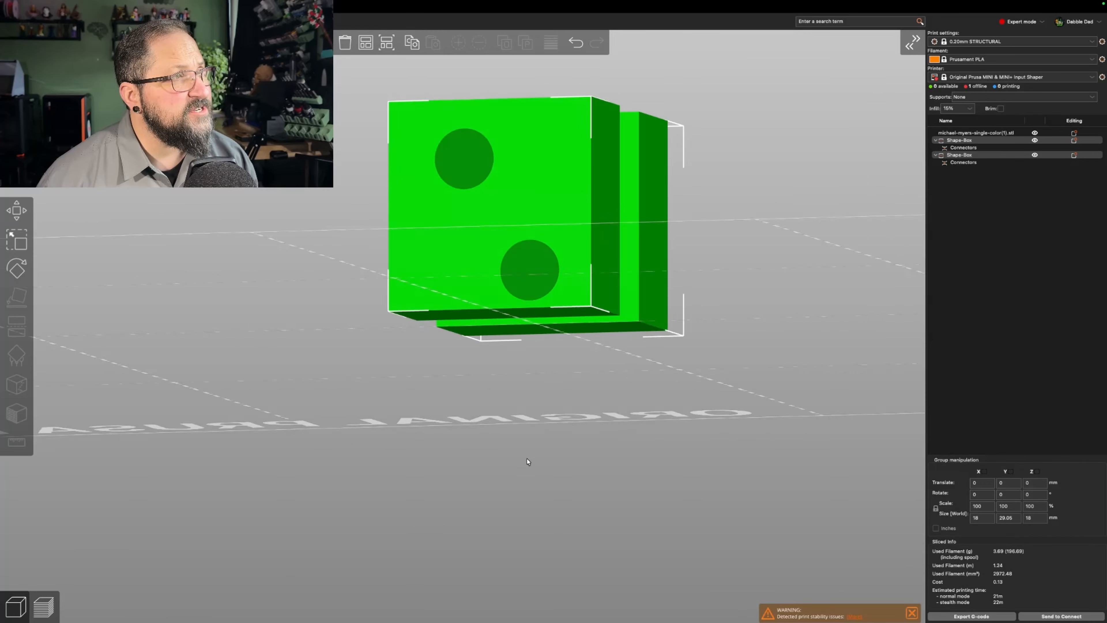
{"action": "left_click_drag", "start_coordinate": [527, 465], "coordinate": [470, 469]}
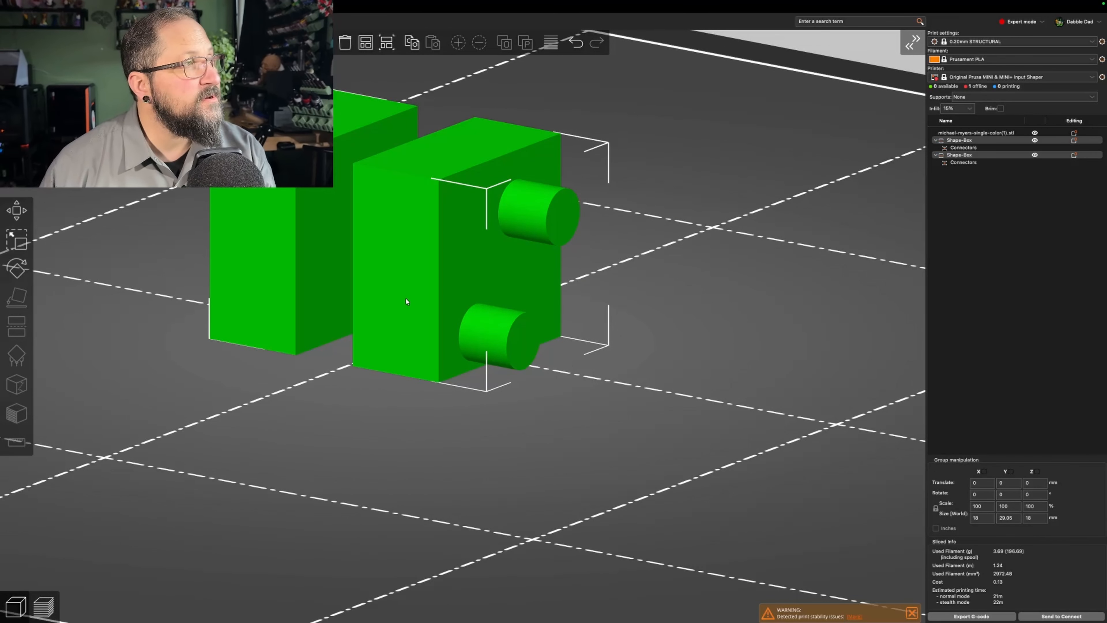
{"action": "key", "text": "Escape"}
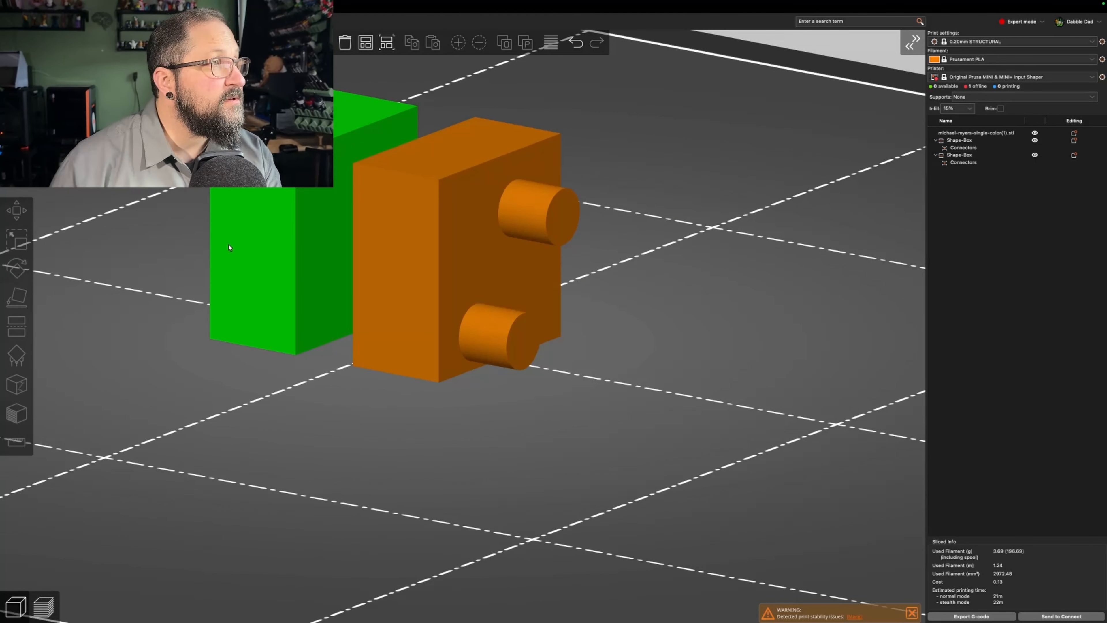
{"action": "left_click", "coordinate": [313, 266]}
{"action": "key", "text": "f"}
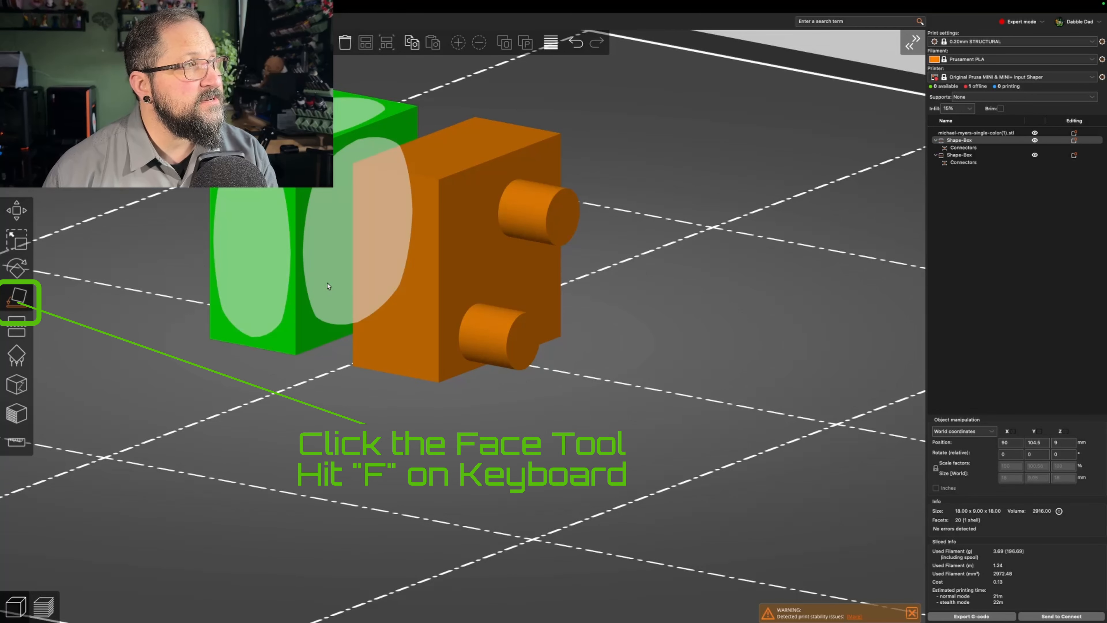
{"action": "left_click", "coordinate": [320, 285]}
{"action": "left_click_drag", "start_coordinate": [367, 431], "coordinate": [392, 434]}
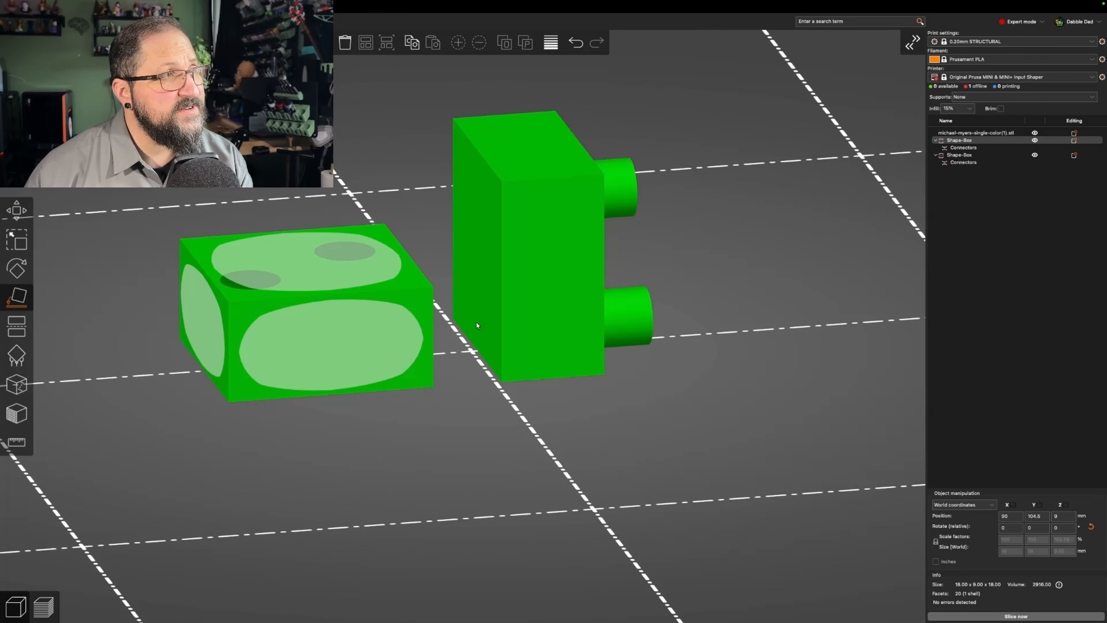
Lay the half with plugs on its flat outer face so the plugs point up, and slice the plate.
{"action": "left_click", "coordinate": [484, 313]}
{"action": "scroll", "coordinate": [483, 312], "scroll_direction": "up", "scroll_amount": 5}
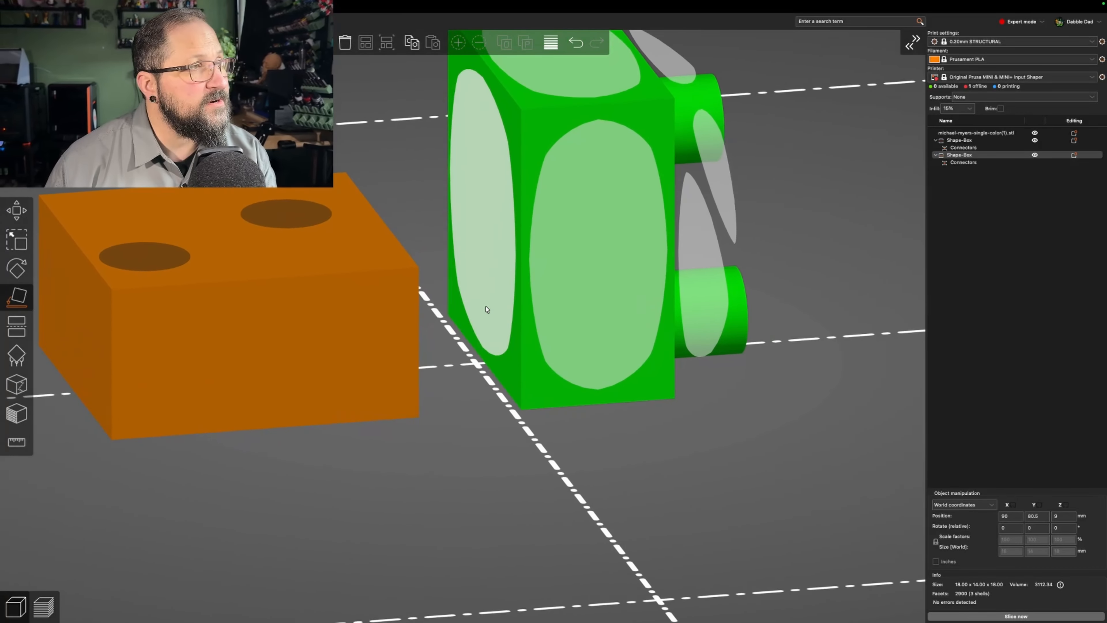
{"action": "left_click", "coordinate": [484, 312]}
{"action": "left_click_drag", "start_coordinate": [621, 458], "coordinate": [843, 535]}
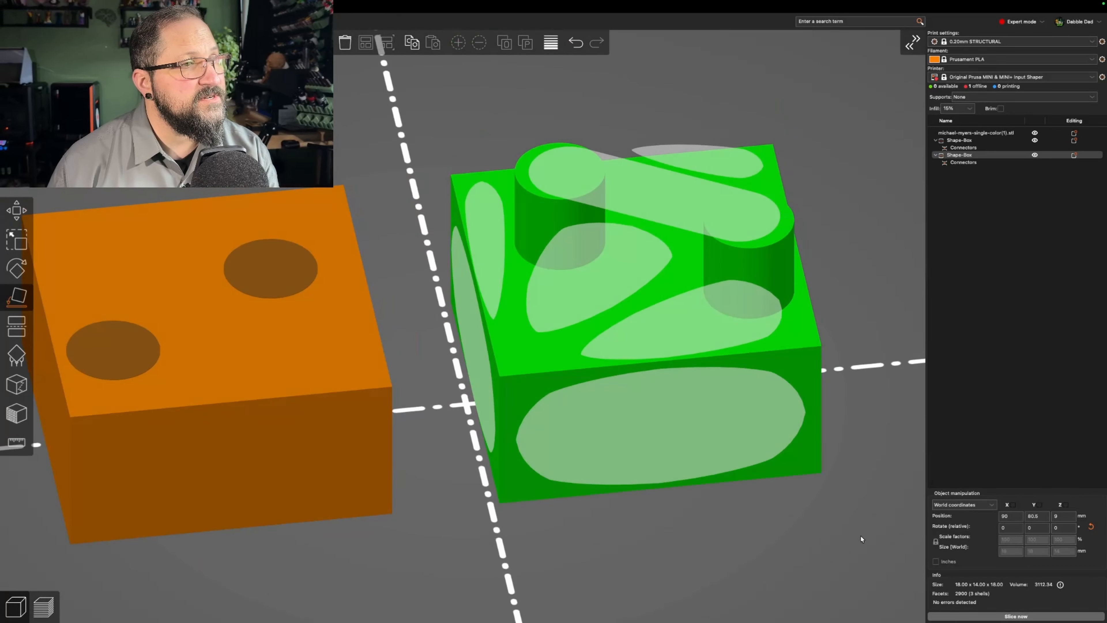
{"action": "left_click", "coordinate": [996, 617]}
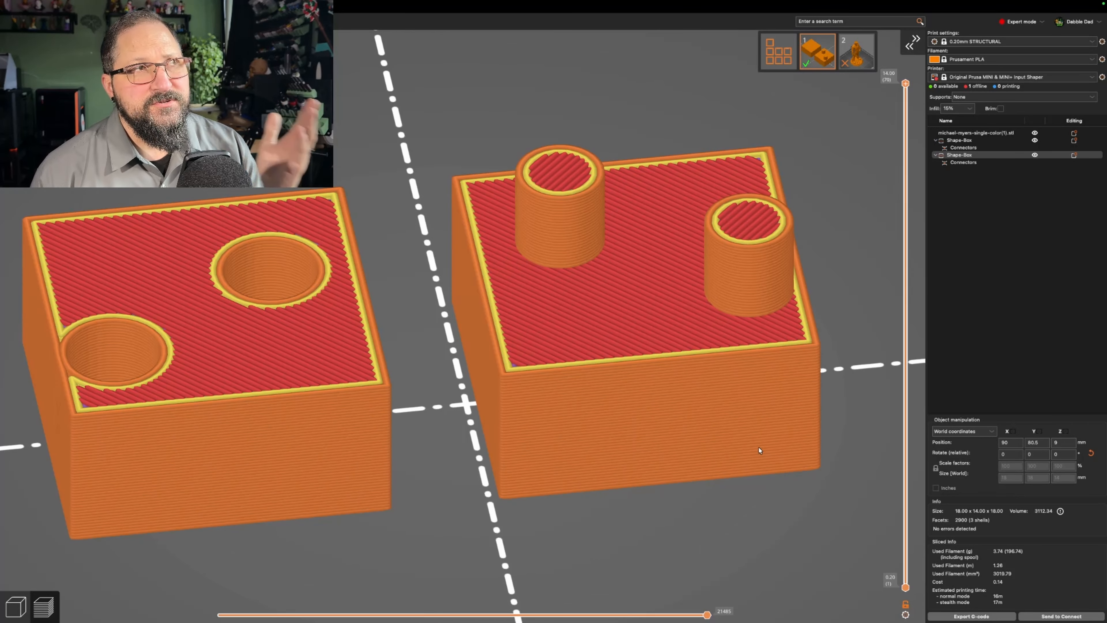
Return to the 3D editor and undo the orientation changes and the cut to restore the whole box.
{"action": "scroll", "coordinate": [759, 451], "scroll_direction": "up", "scroll_amount": 1}
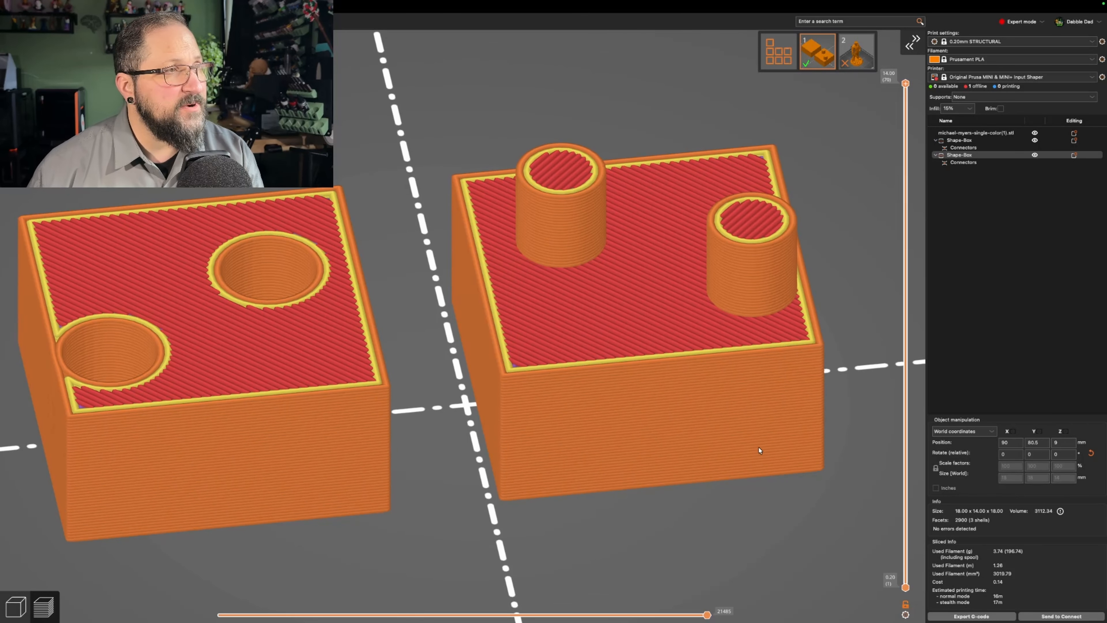
{"action": "left_click", "coordinate": [10, 608]}
{"action": "key", "text": "super+z"}
{"action": "key", "text": "super+z"}
{"action": "key", "text": "super+z"}
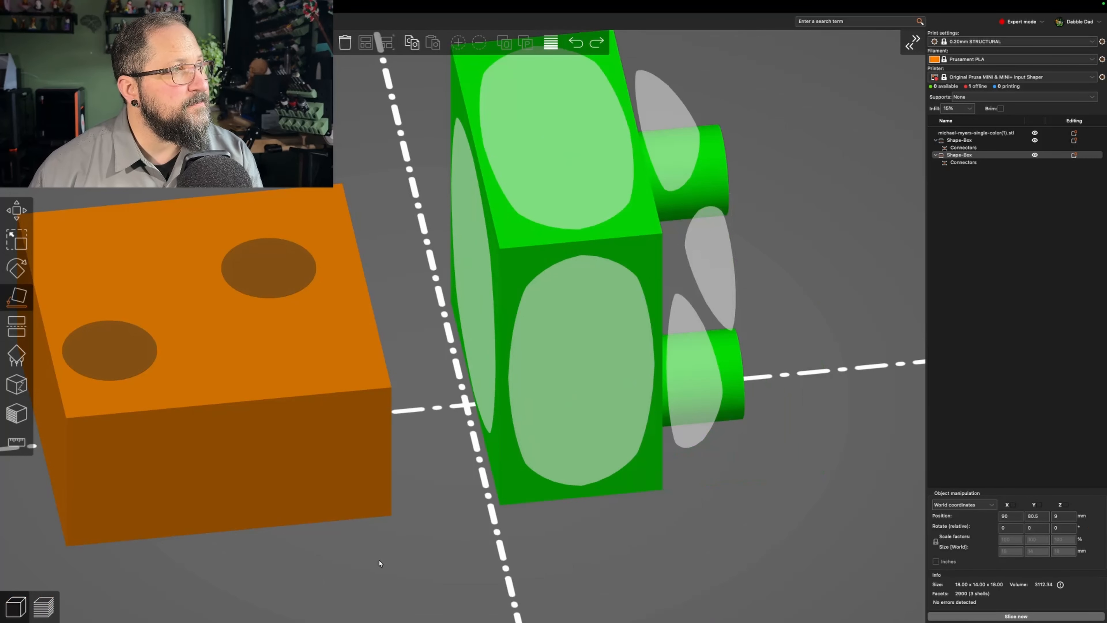
{"action": "key", "text": "super+z"}
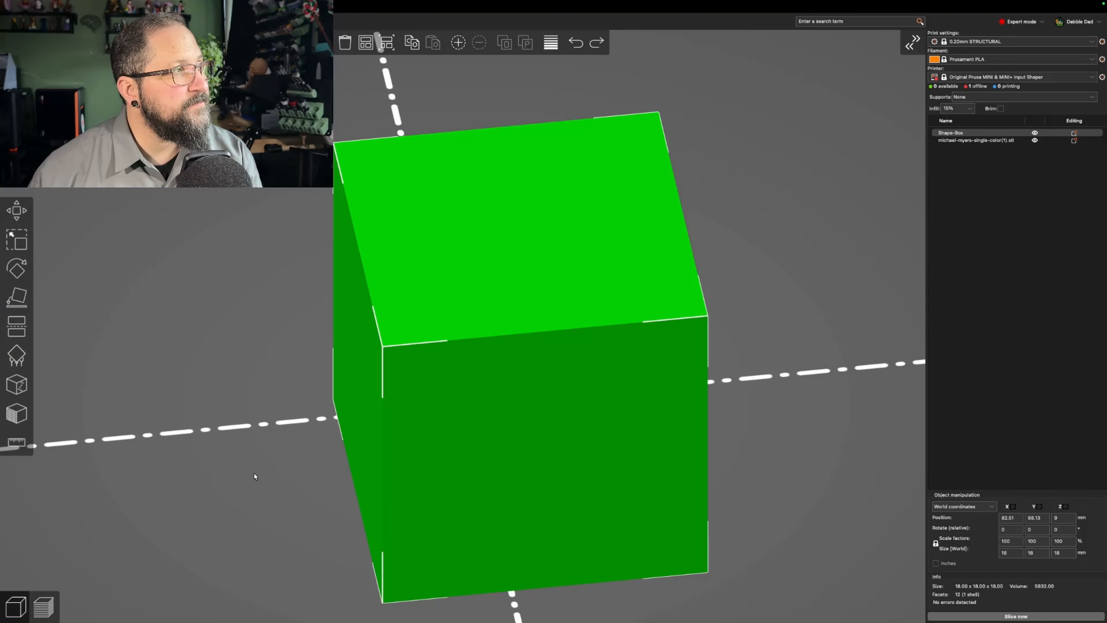
Edit the box's cut connectors, setting the depth tolerance to 0.33 mm and adding a triangle plug between the two circular ones.
{"action": "left_click", "coordinate": [17, 327]}
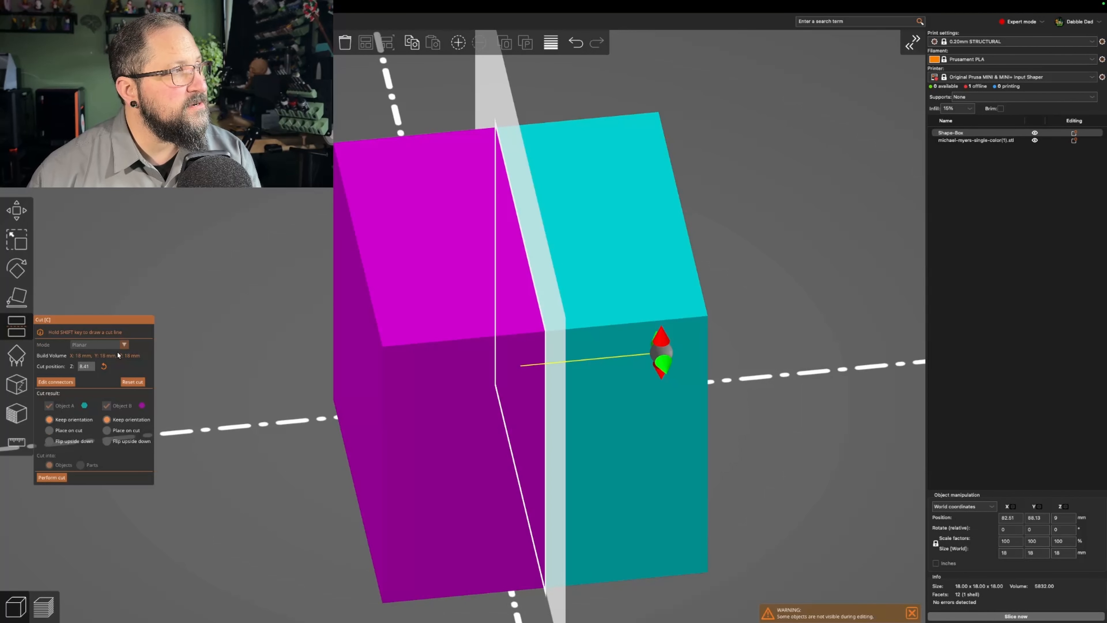
{"action": "left_click", "coordinate": [55, 382]}
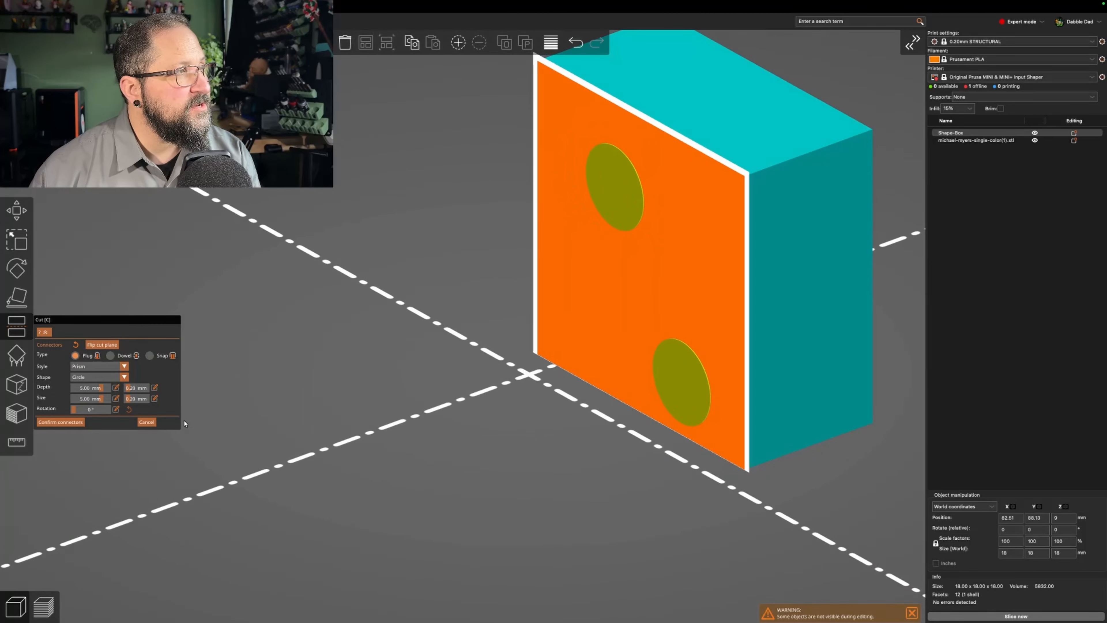
{"action": "left_click_drag", "start_coordinate": [128, 389], "coordinate": [129, 391]}
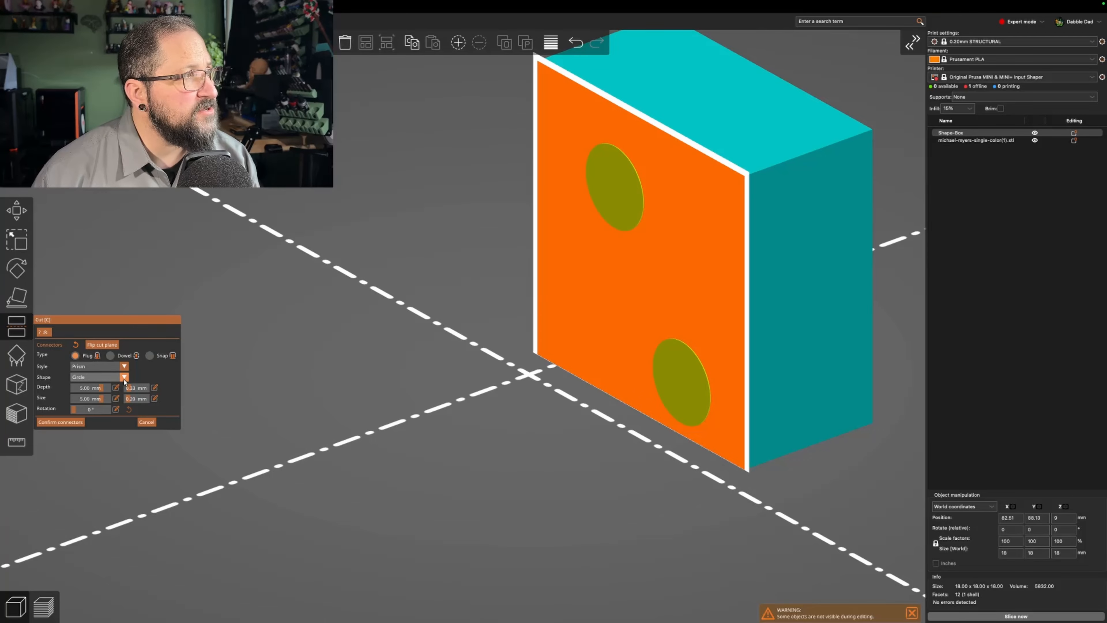
{"action": "left_click", "coordinate": [124, 377]}
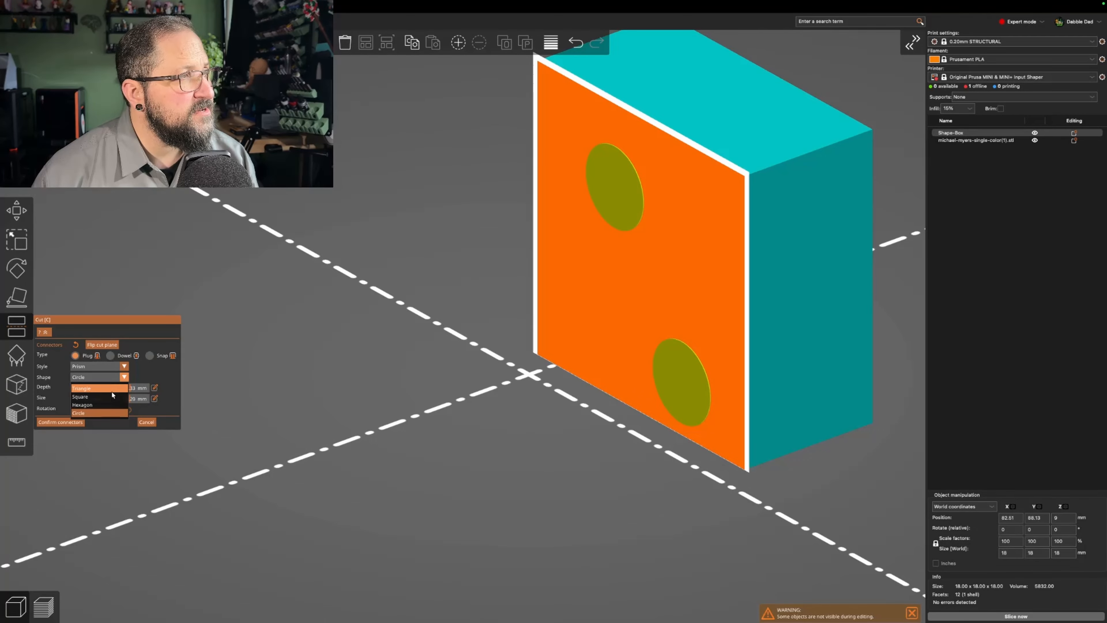
{"action": "left_click", "coordinate": [104, 388]}
{"action": "left_click", "coordinate": [625, 276]}
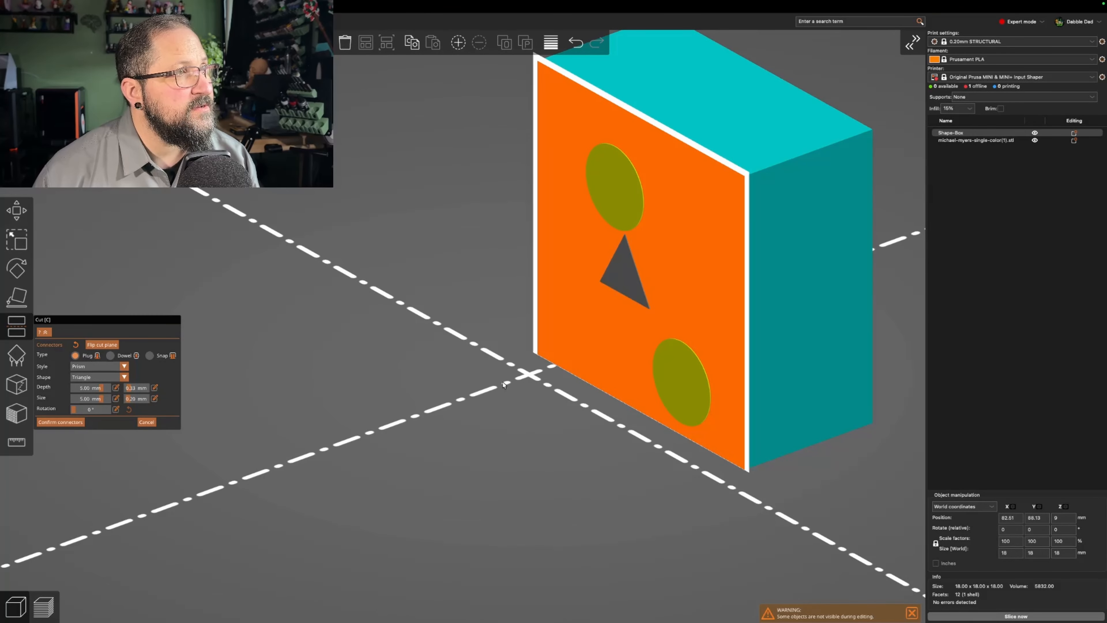
Set the triangle plug's depth to 4.56 mm, then confirm the connectors and perform the cut.
{"action": "left_click_drag", "start_coordinate": [504, 385], "coordinate": [462, 405]}
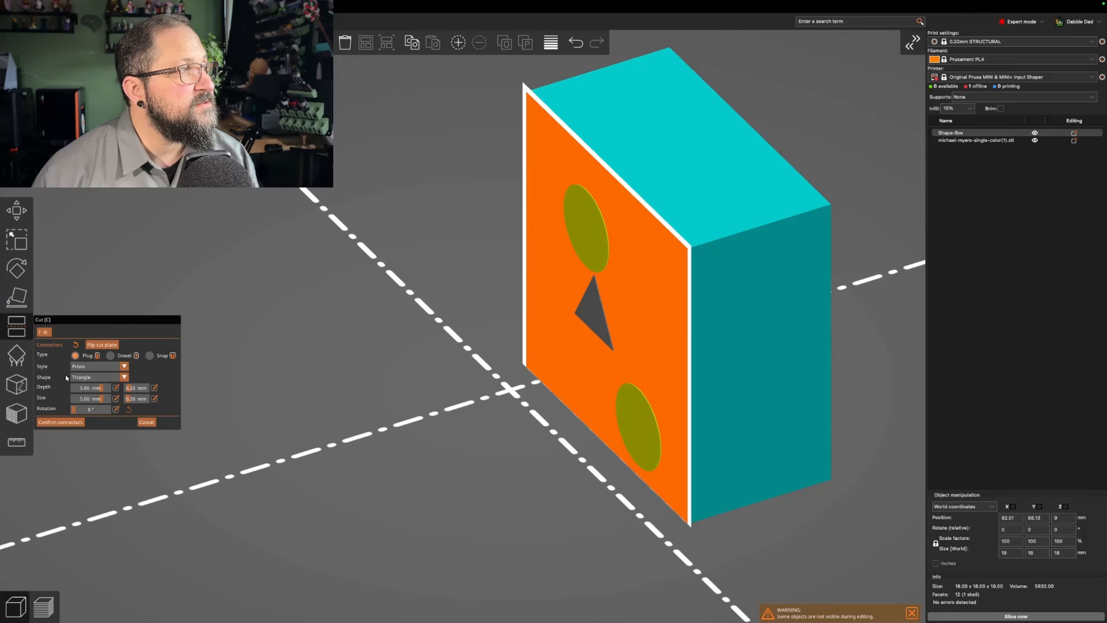
{"action": "mouse_move", "coordinate": [345, 336]}
{"action": "left_mouse_down"}
{"action": "mouse_move", "coordinate": [400, 339]}
{"action": "mouse_move", "coordinate": [438, 325]}
{"action": "left_mouse_up"}
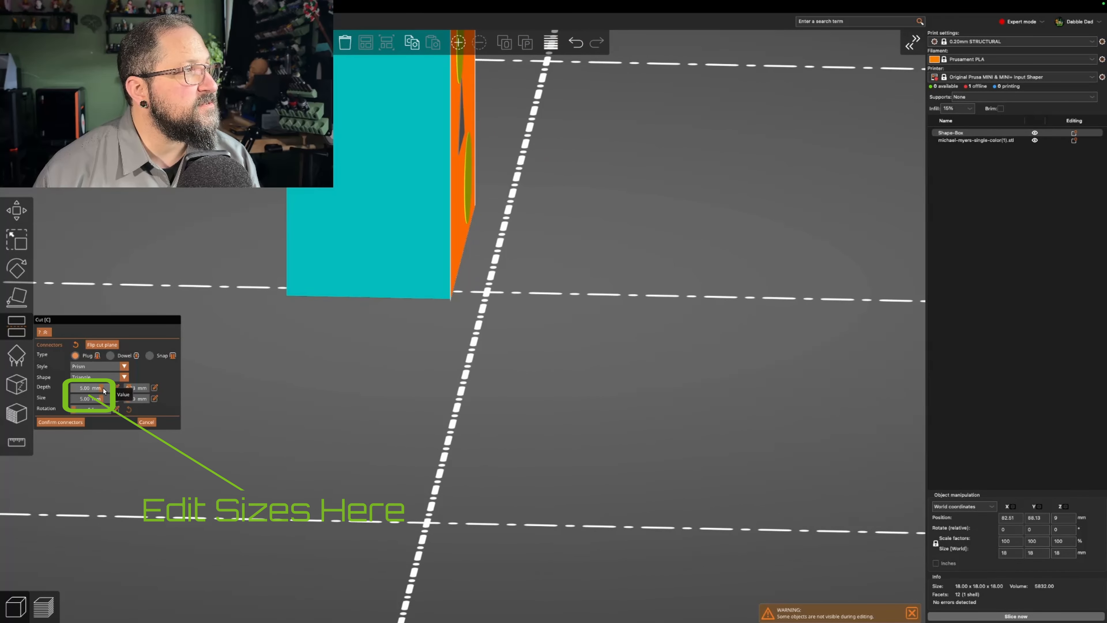
{"action": "left_click_drag", "start_coordinate": [102, 389], "coordinate": [100, 389]}
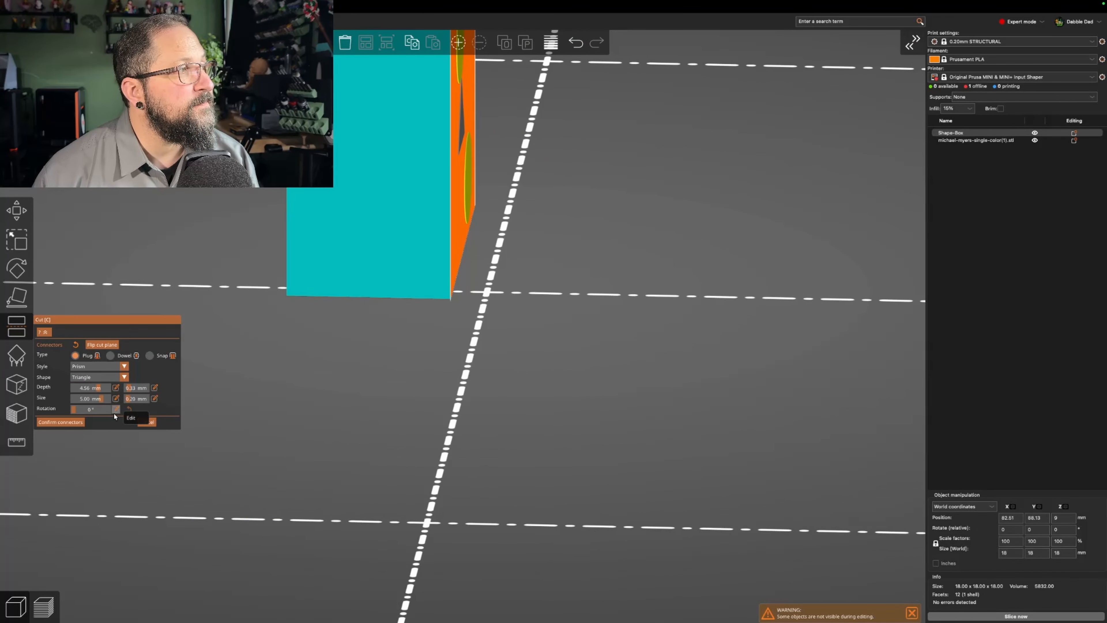
{"action": "left_click", "coordinate": [61, 422]}
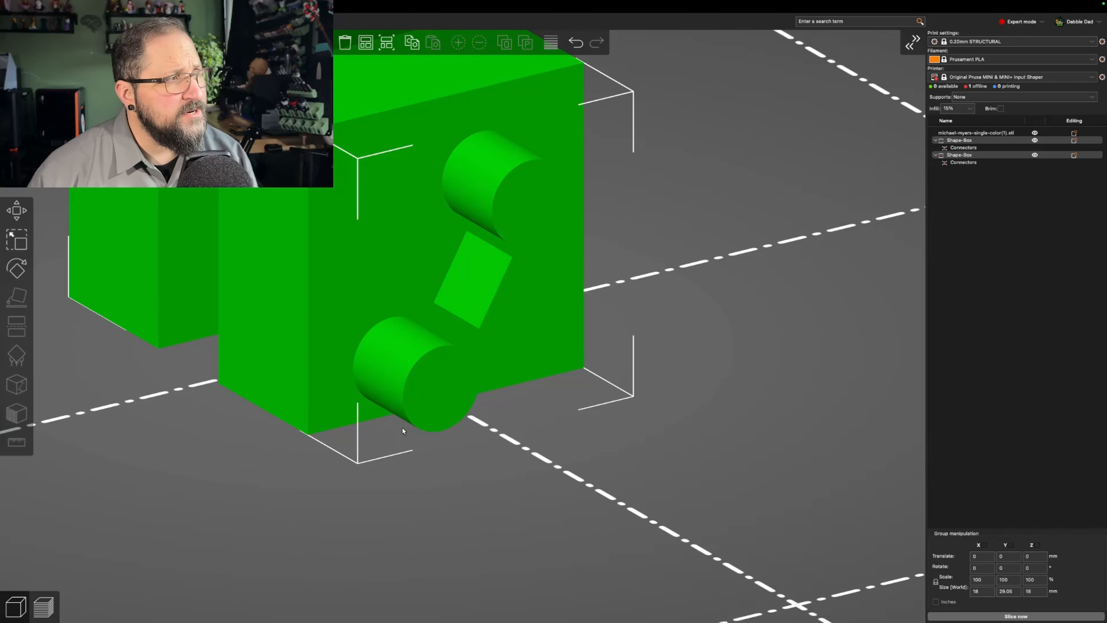
Undo the cut with the three plugs and reopen the box's cut connectors for editing.
{"action": "key", "text": "ctrl+z"}
{"action": "key", "text": "ctrl+z"}
{"action": "key", "text": "c"}
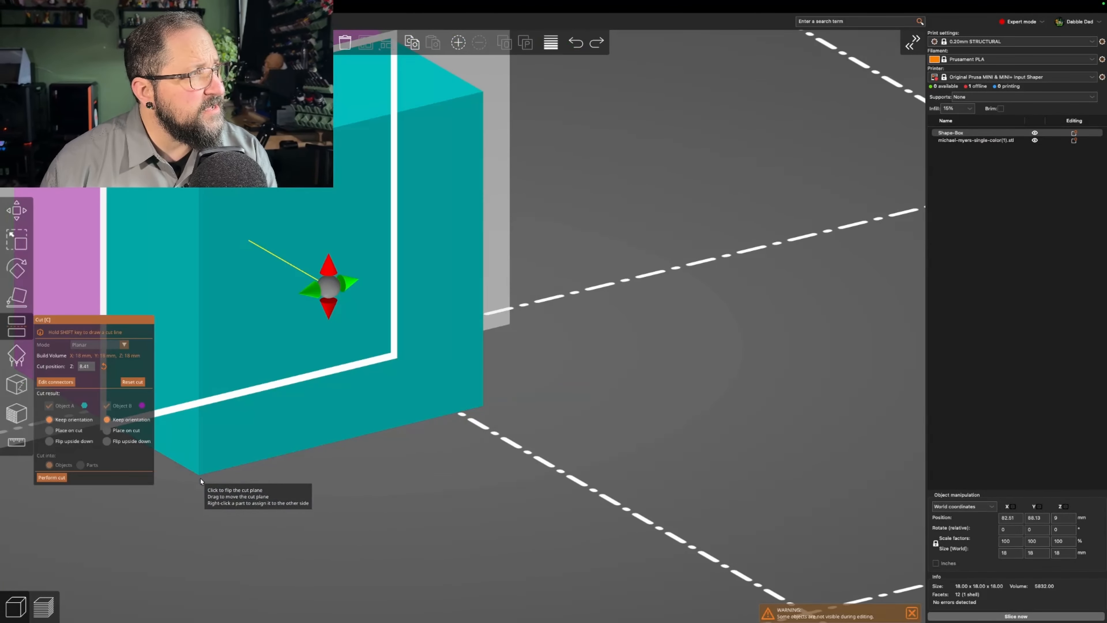
{"action": "left_click", "coordinate": [54, 386]}
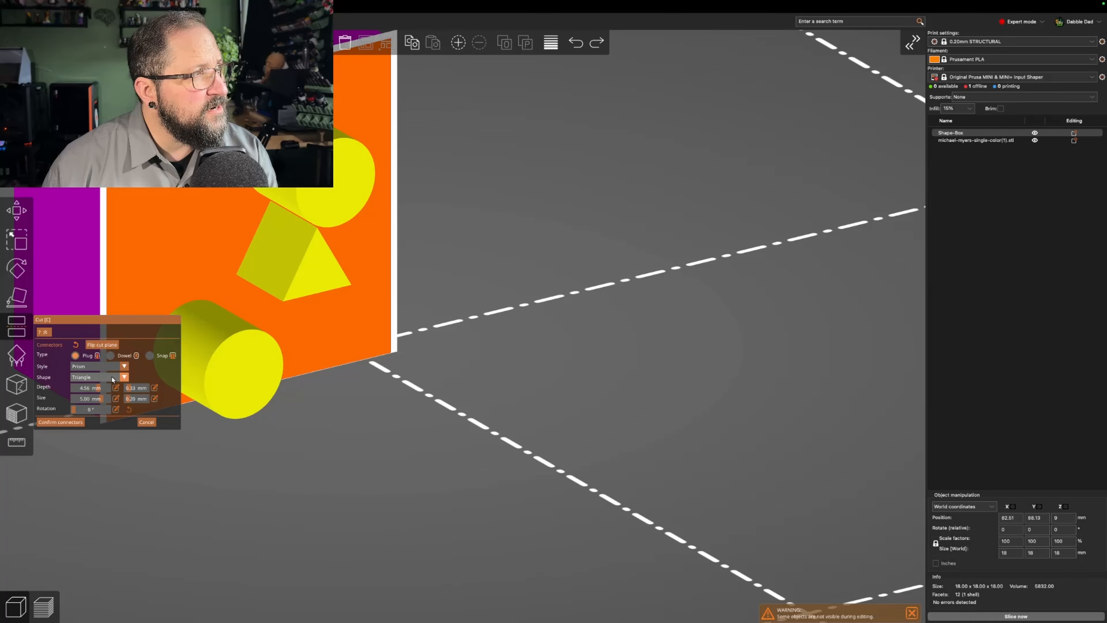
Set the plug style to Frustum and place a triangular frustum plug on the cut face.
{"action": "left_click", "coordinate": [121, 366]}
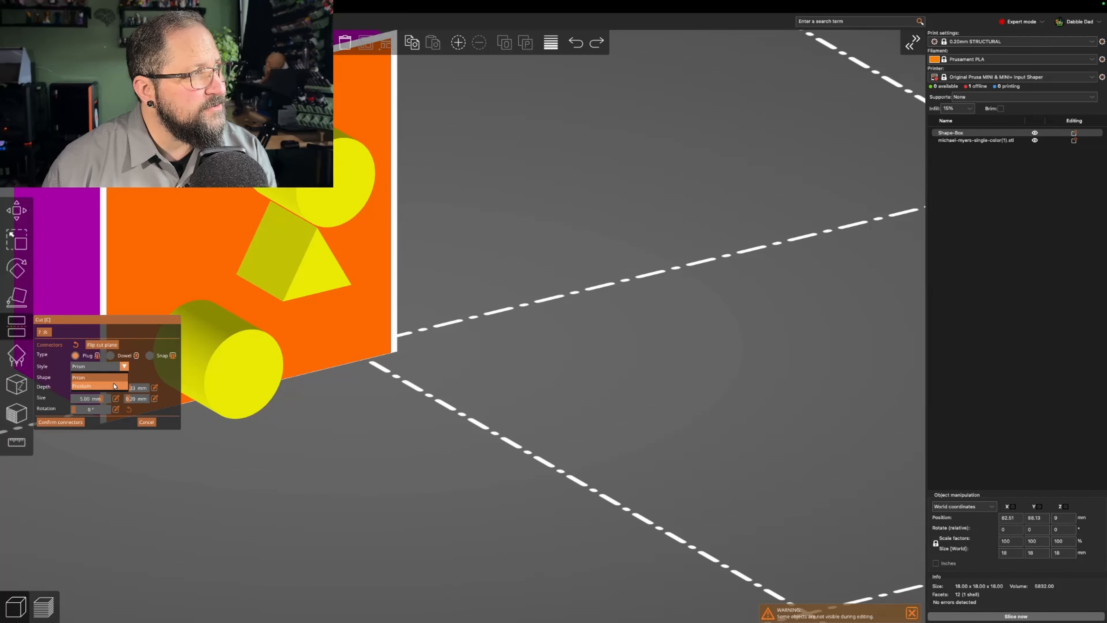
{"action": "left_click", "coordinate": [83, 386]}
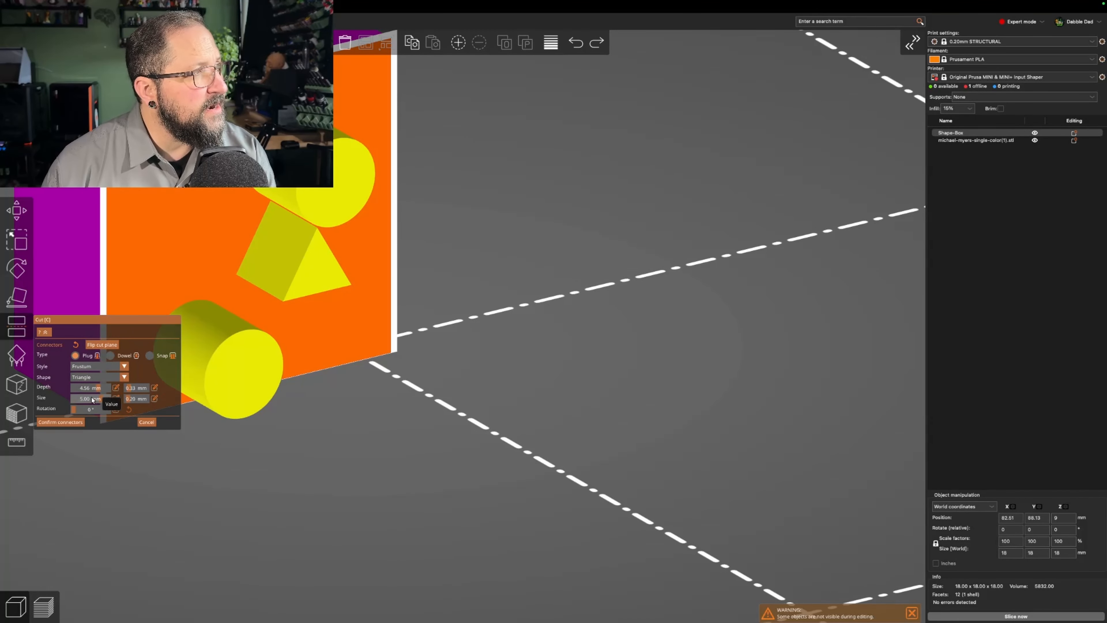
{"action": "left_click", "coordinate": [160, 257]}
{"action": "left_click_drag", "start_coordinate": [345, 395], "coordinate": [404, 389]}
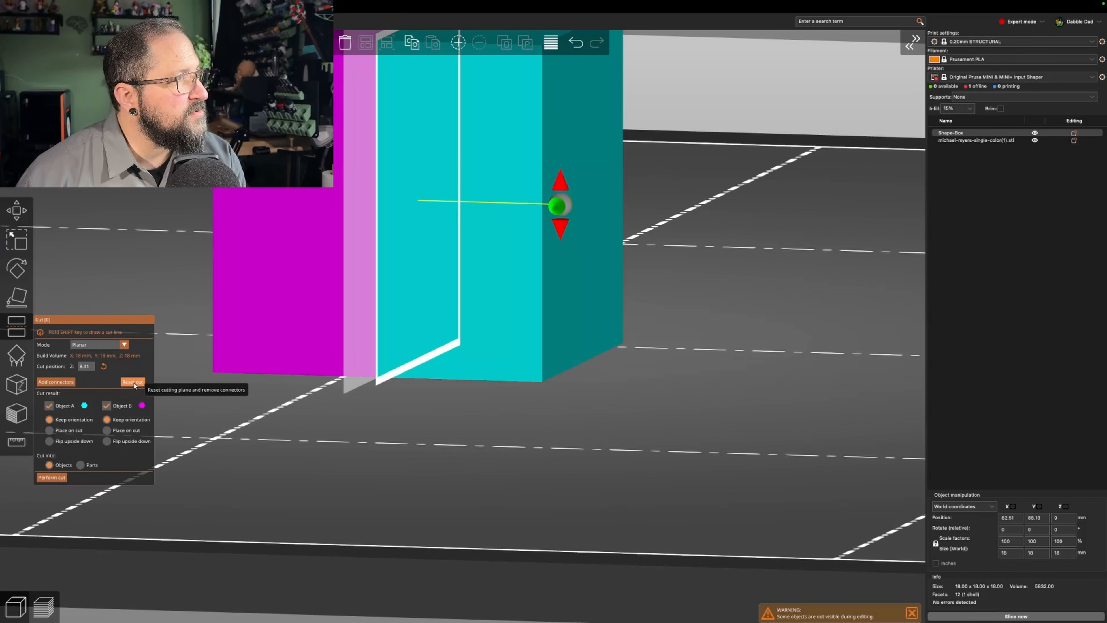
Reset the cut to a horizontal plane through the box and place a triangular dowel connector on the cut face.
{"action": "left_click", "coordinate": [133, 383]}
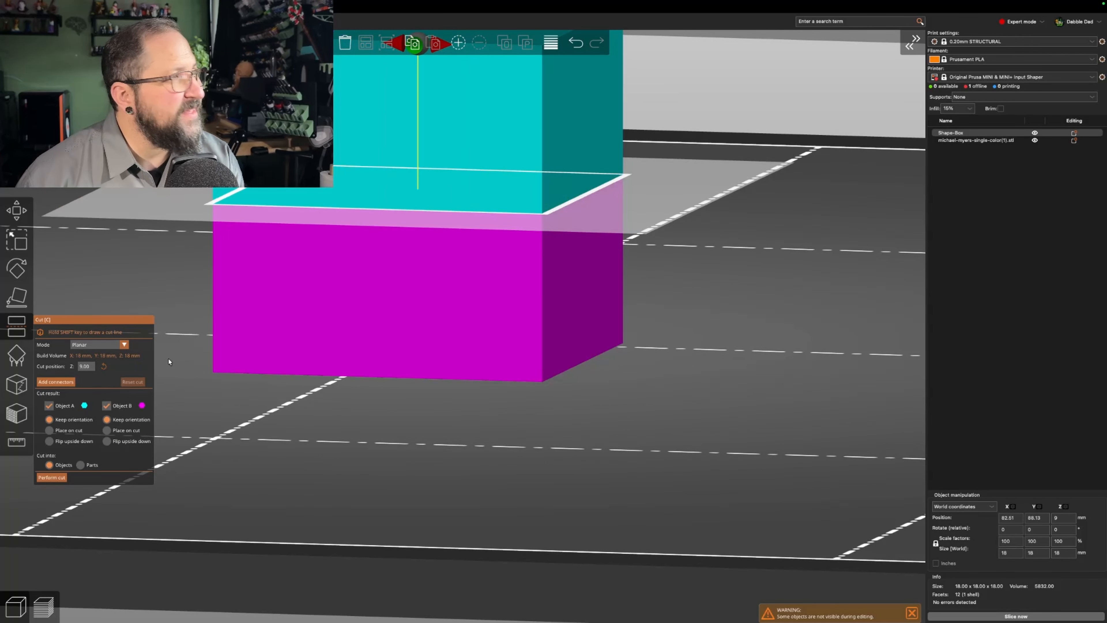
{"action": "left_click", "coordinate": [56, 382]}
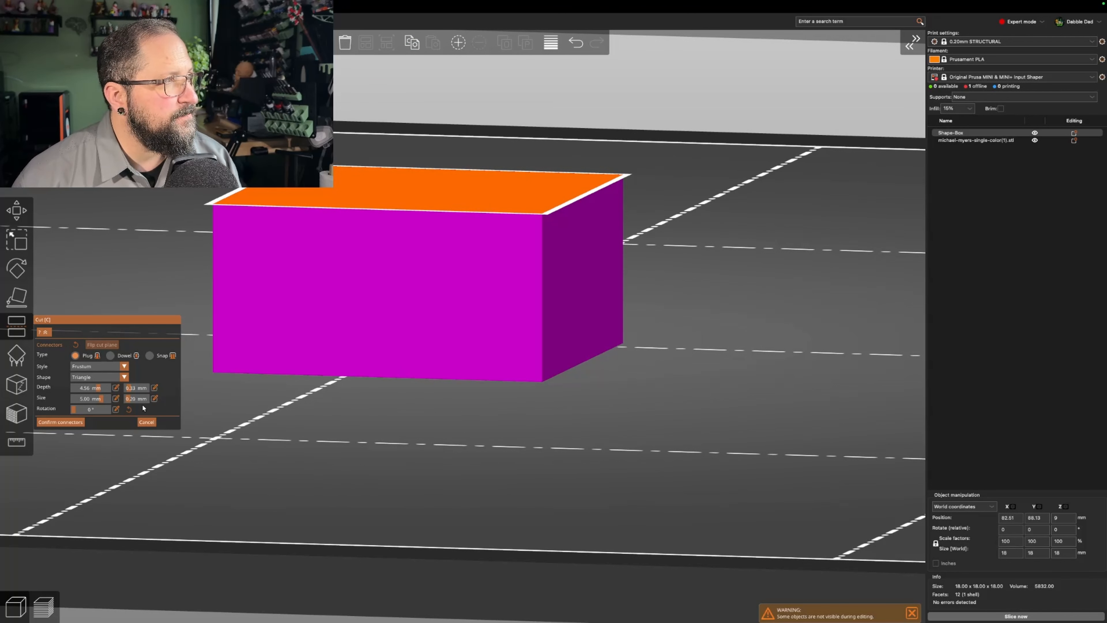
{"action": "left_click", "coordinate": [110, 356]}
{"action": "left_click", "coordinate": [335, 184]}
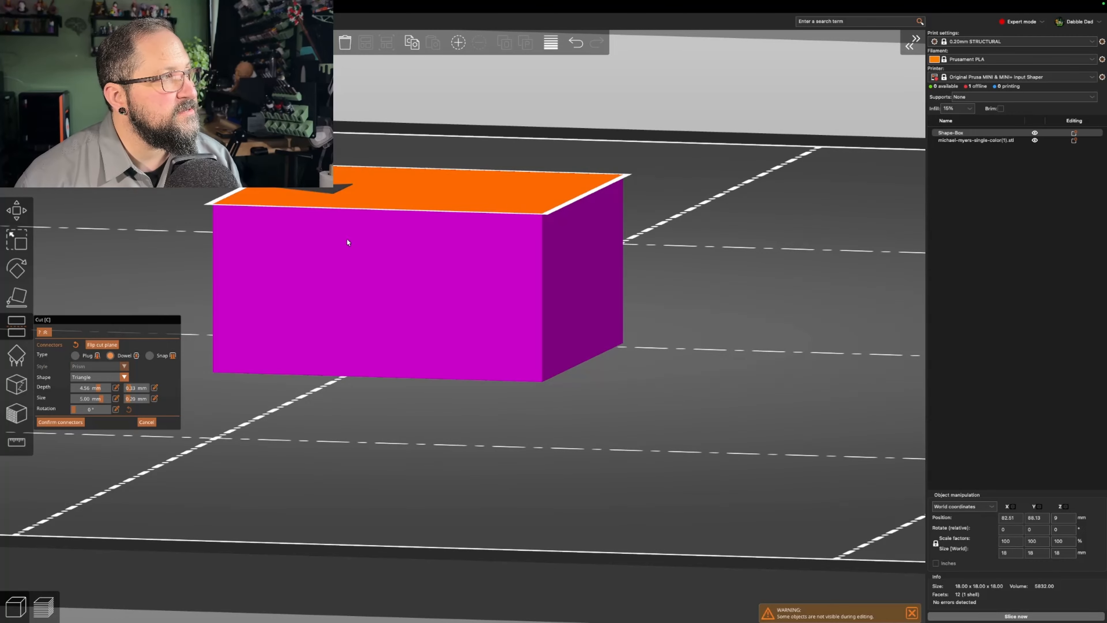
{"action": "left_click_drag", "start_coordinate": [347, 239], "coordinate": [311, 430]}
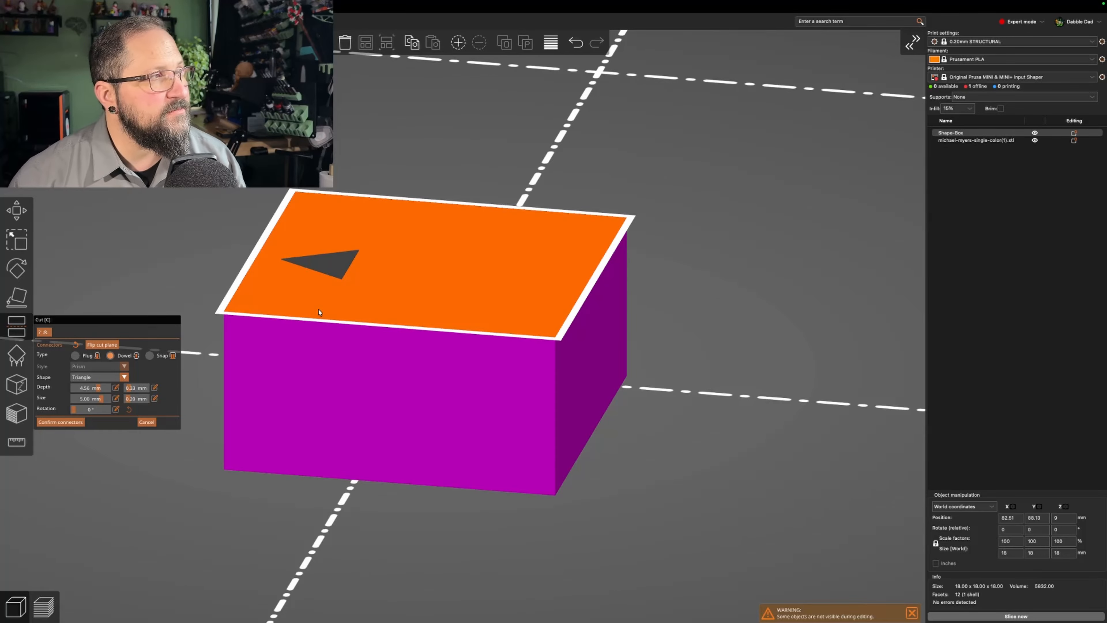
Confirm the dowel connector and cut the box into two halves with a separate dowel.
{"action": "left_click", "coordinate": [60, 422]}
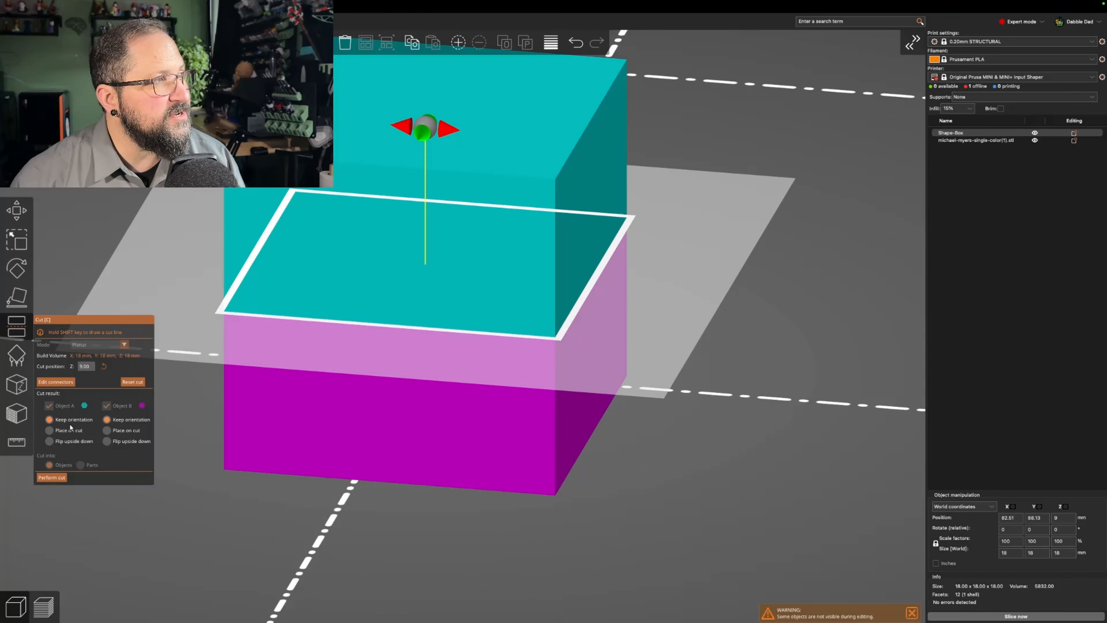
{"action": "left_click", "coordinate": [51, 477]}
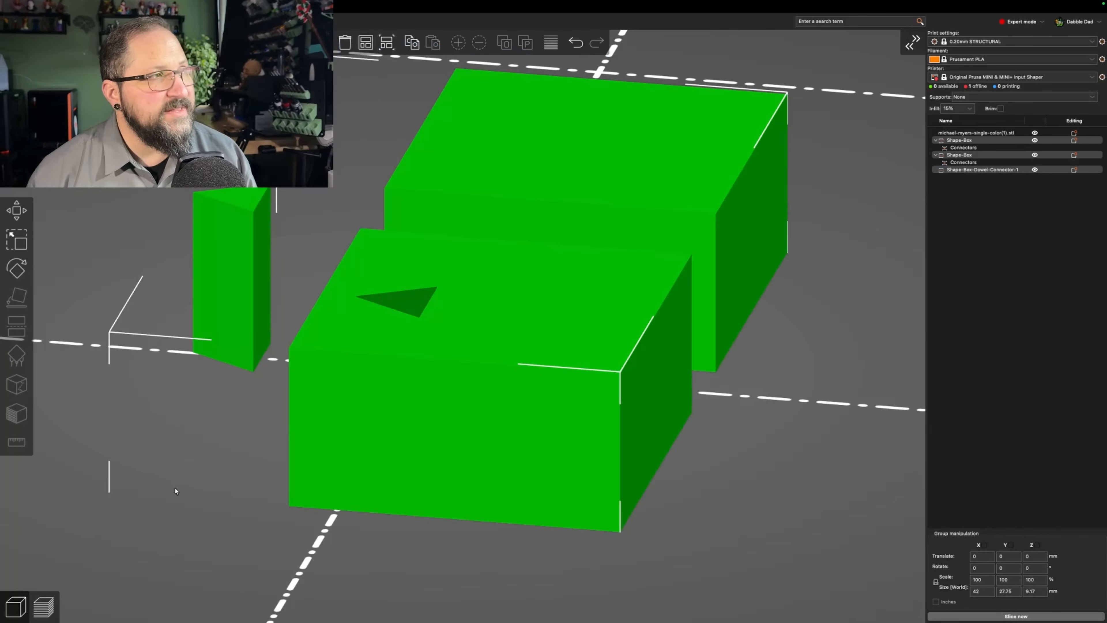
{"action": "left_click_drag", "start_coordinate": [176, 491], "coordinate": [156, 474]}
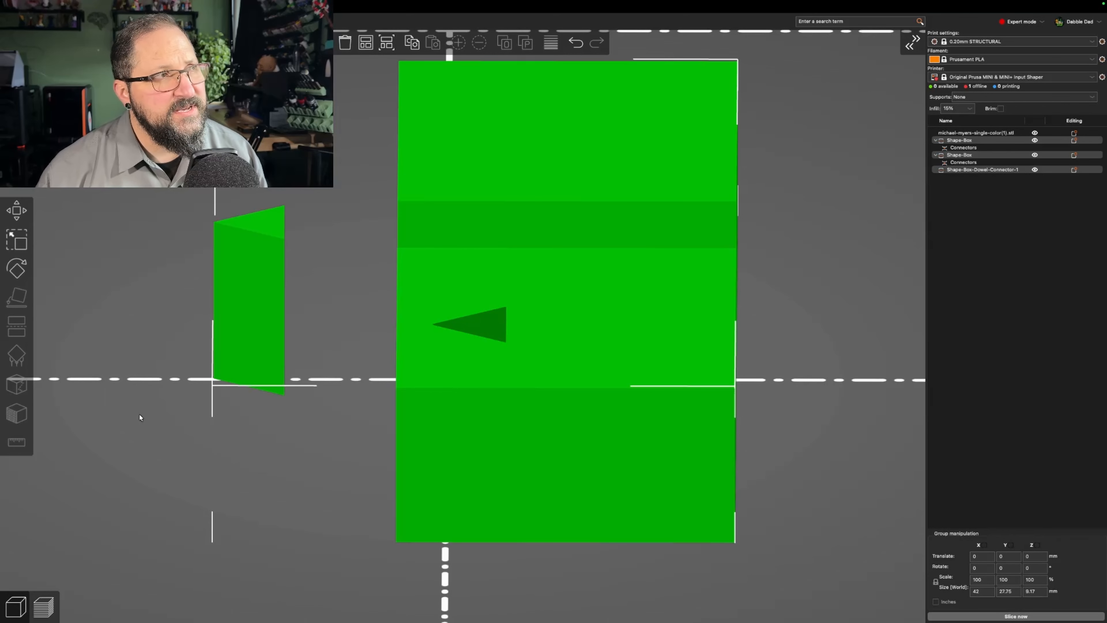
Flip the half with the hole underneath onto its opposite flat face so the triangular hole points up, and slice the plate.
{"action": "left_click", "coordinate": [100, 432]}
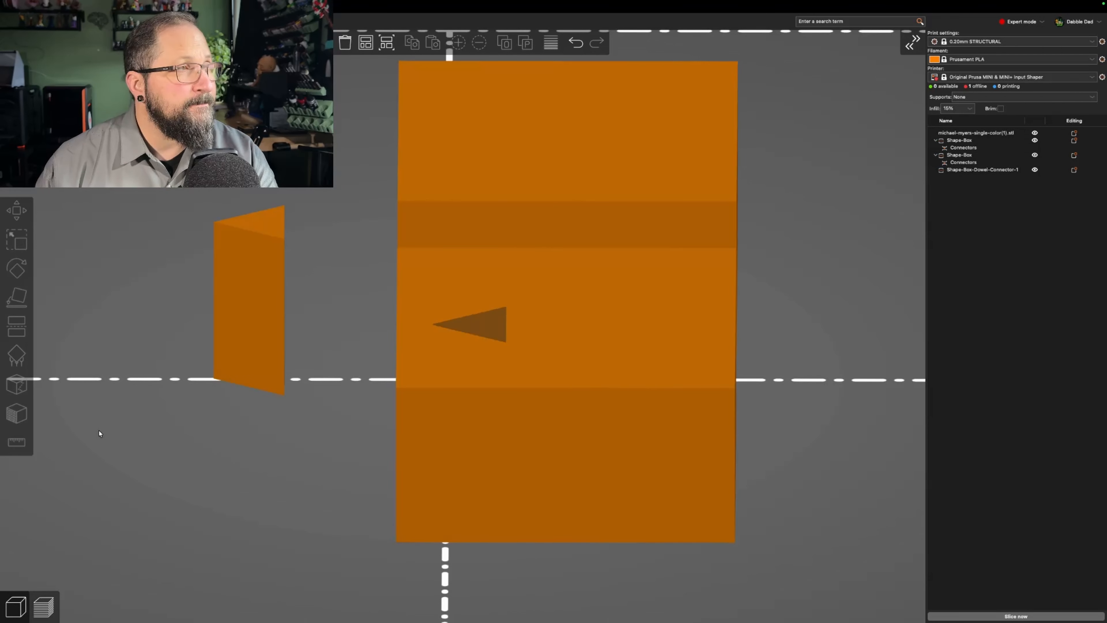
{"action": "left_click", "coordinate": [400, 450]}
{"action": "left_click_drag", "start_coordinate": [294, 481], "coordinate": [314, 451]}
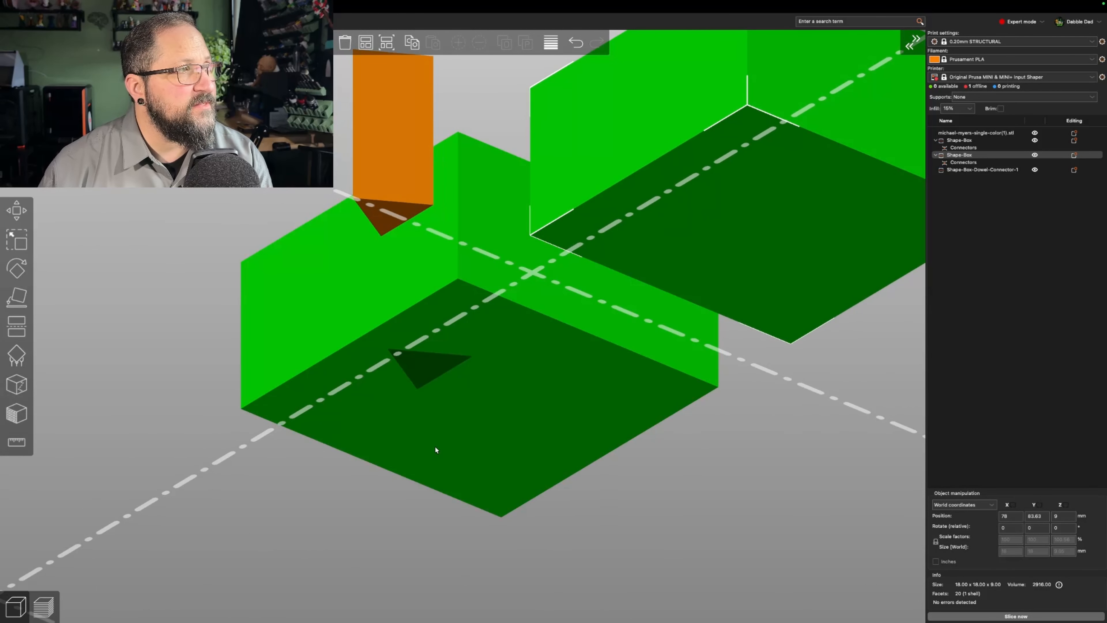
{"action": "left_click", "coordinate": [435, 447]}
{"action": "key", "text": "f"}
{"action": "left_click_drag", "start_coordinate": [215, 502], "coordinate": [201, 527]}
{"action": "left_click", "coordinate": [518, 126]}
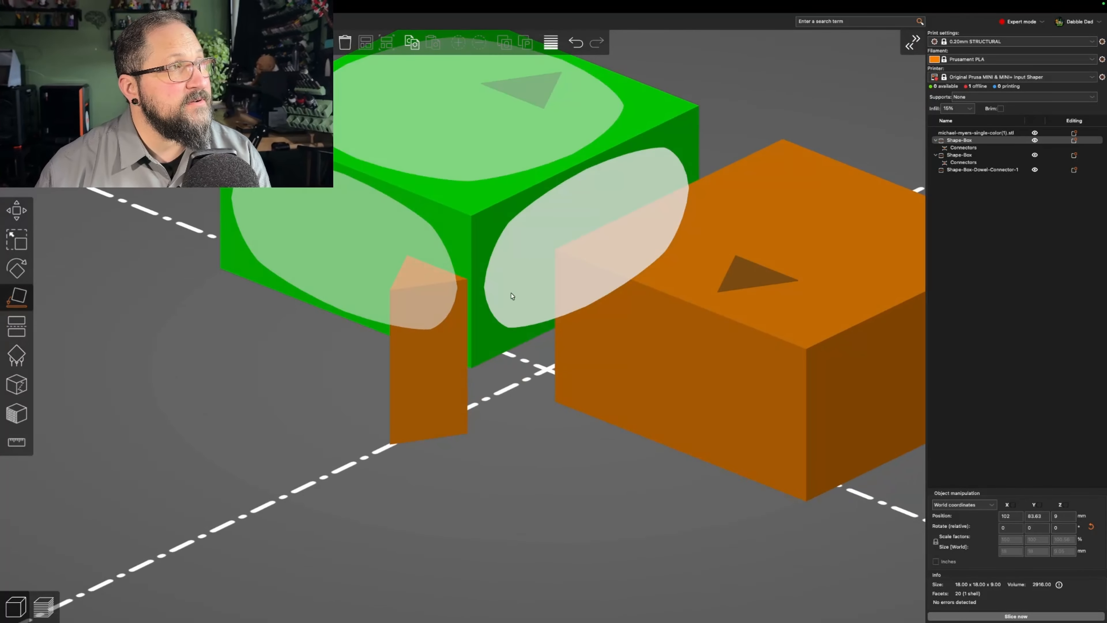
{"action": "left_click", "coordinate": [1022, 615]}
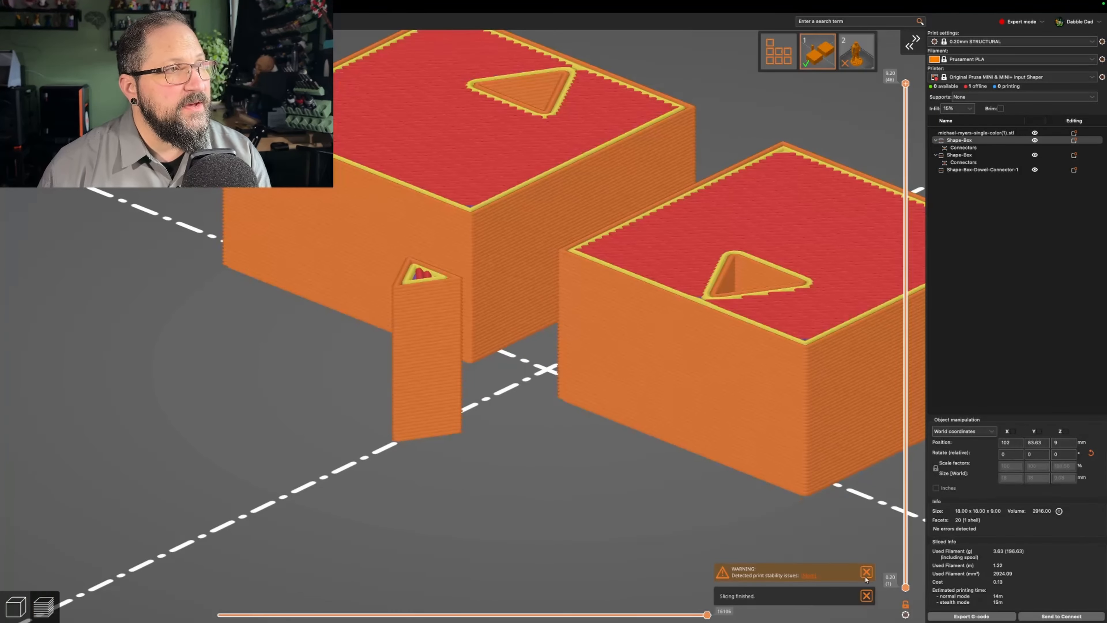
{"action": "scroll", "coordinate": [603, 466], "scroll_direction": "up", "scroll_amount": 3}
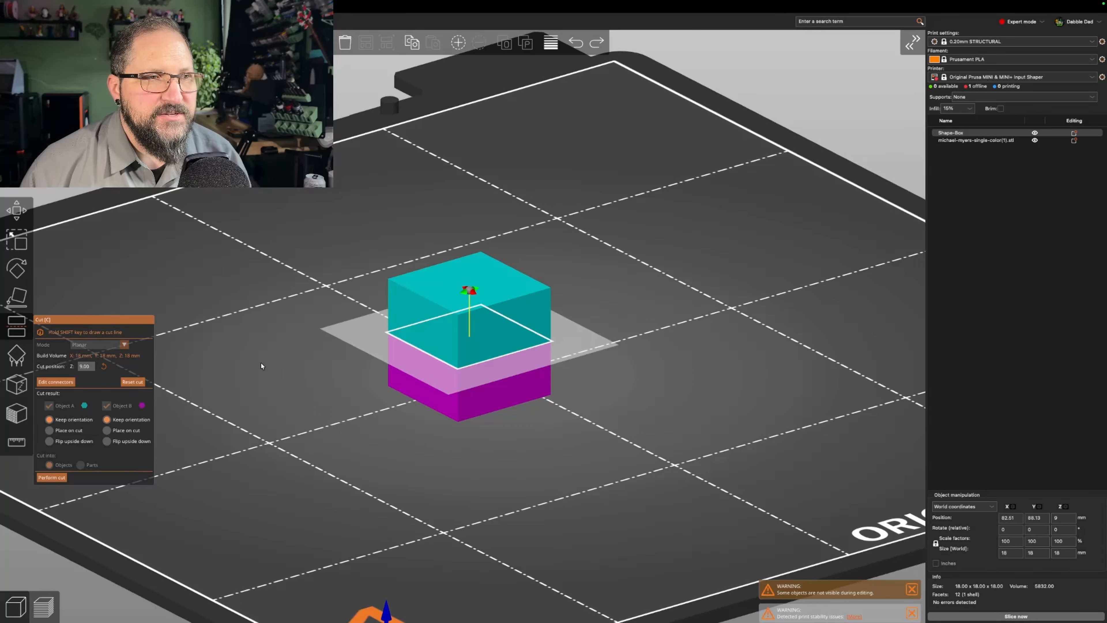
Switch the connector type to Snap and place one snap connector on the cut face instead of the dowel.
{"action": "left_click", "coordinate": [55, 382]}
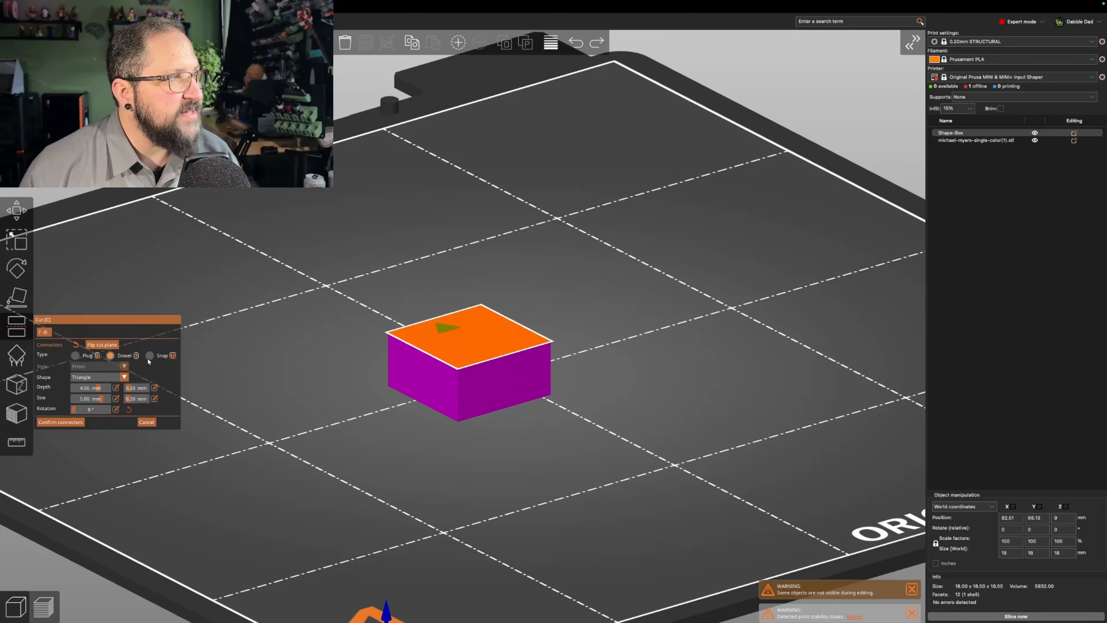
{"action": "left_click", "coordinate": [150, 355]}
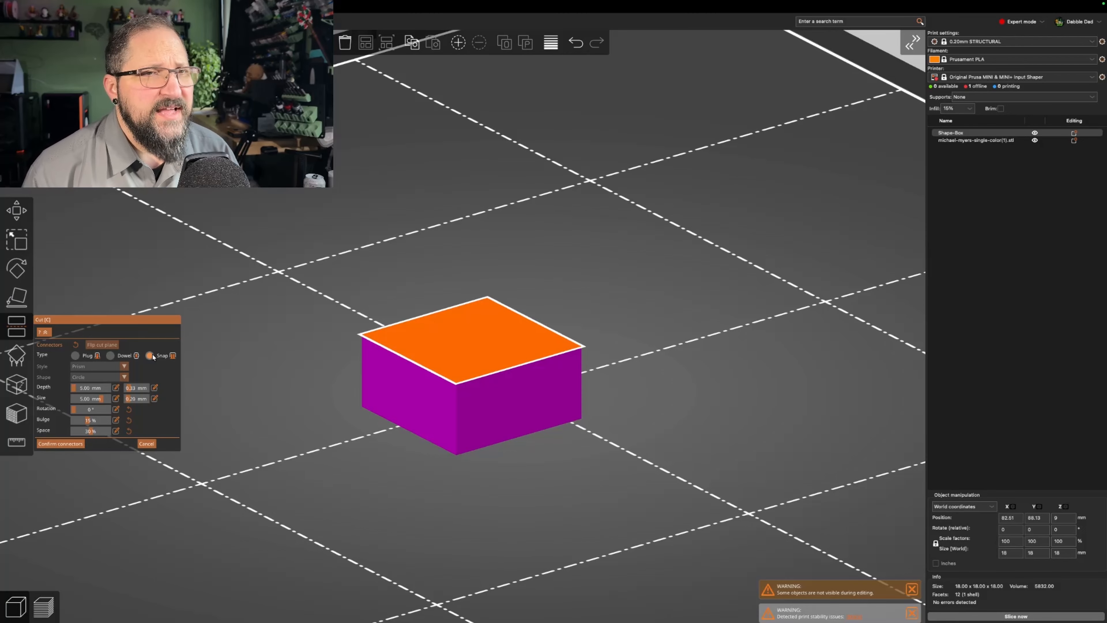
{"action": "left_click", "coordinate": [430, 336]}
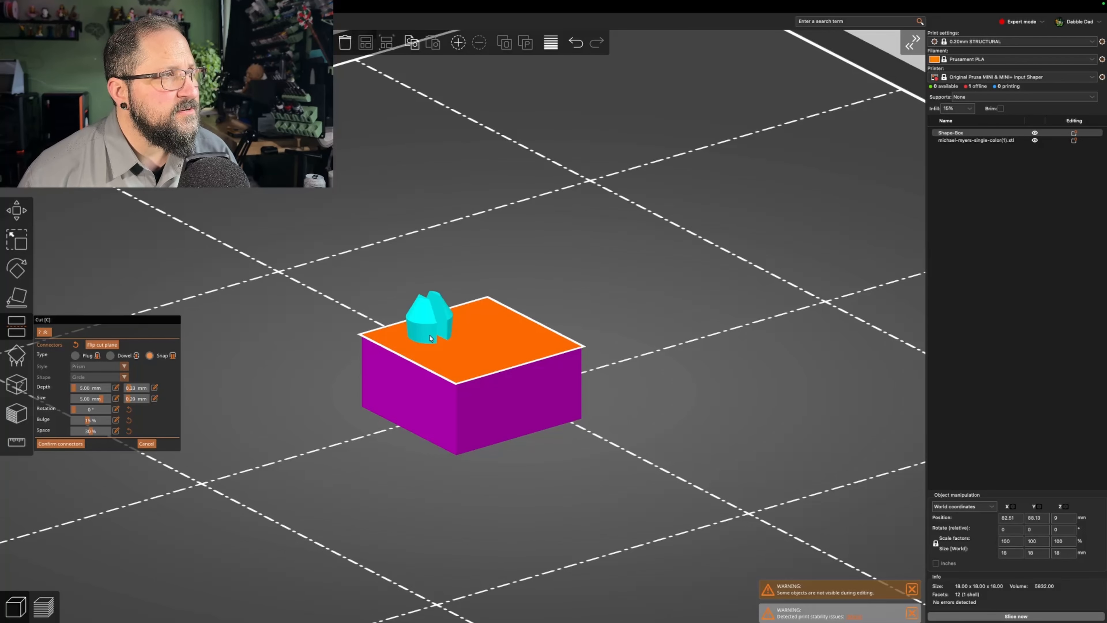
{"action": "left_click_drag", "start_coordinate": [646, 364], "coordinate": [620, 353]}
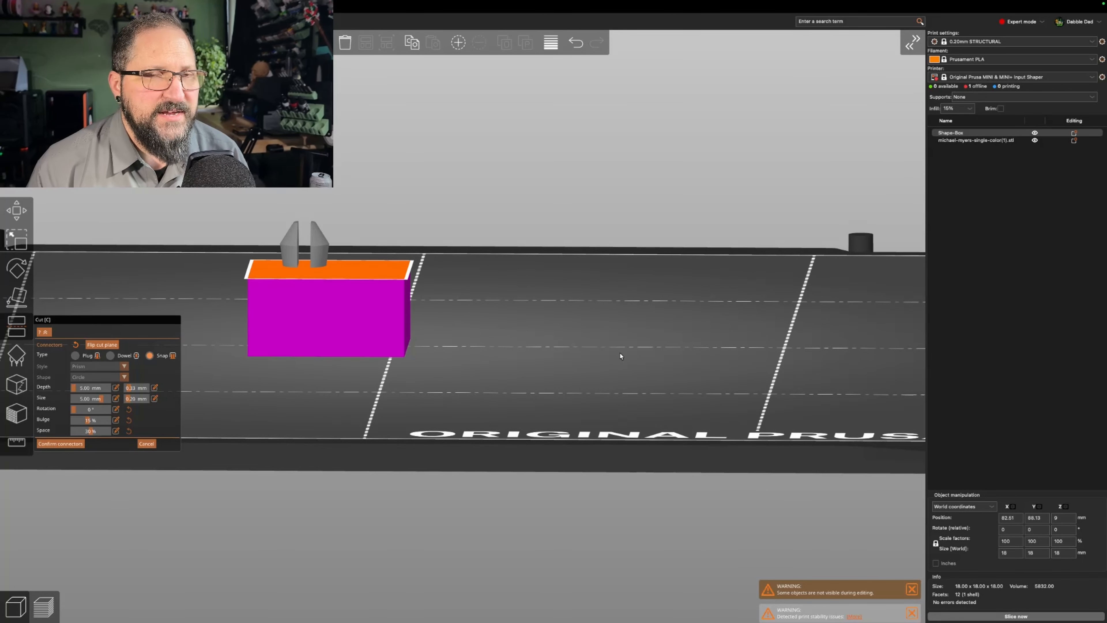
Confirm the snap connector, perform the cut, and examine the snap and its matching hole up close.
{"action": "left_click", "coordinate": [60, 443]}
{"action": "left_click_drag", "start_coordinate": [379, 408], "coordinate": [395, 419]}
{"action": "left_click", "coordinate": [52, 477]}
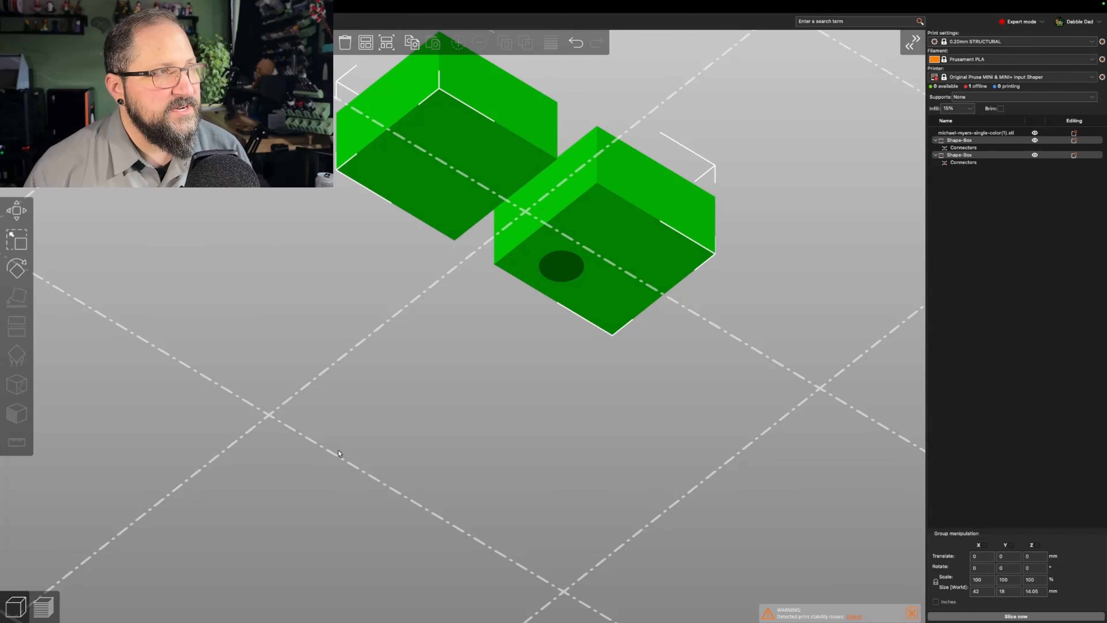
{"action": "left_click_drag", "start_coordinate": [340, 454], "coordinate": [322, 488]}
{"action": "scroll", "coordinate": [282, 399], "scroll_direction": "up", "scroll_amount": 6}
{"action": "right_click_drag", "start_coordinate": [303, 196], "coordinate": [409, 230]}
{"action": "scroll", "coordinate": [410, 231], "scroll_direction": "up", "scroll_amount": 3}
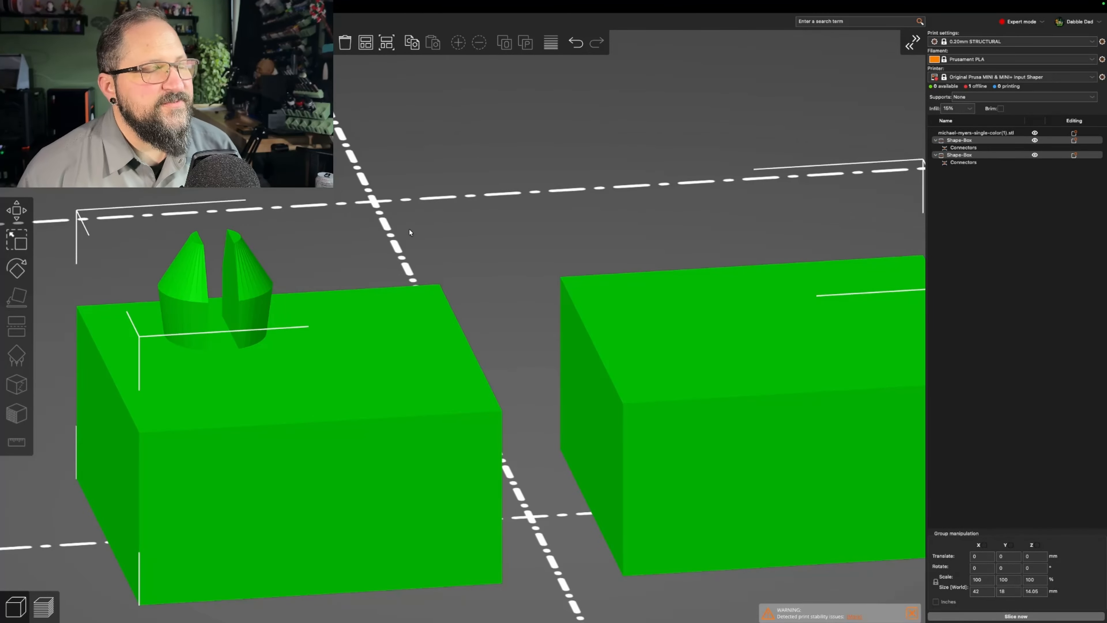
Slice the plate and examine the layer lines at the base of the snap connector in the preview.
{"action": "scroll", "coordinate": [409, 230], "scroll_direction": "down", "scroll_amount": 4}
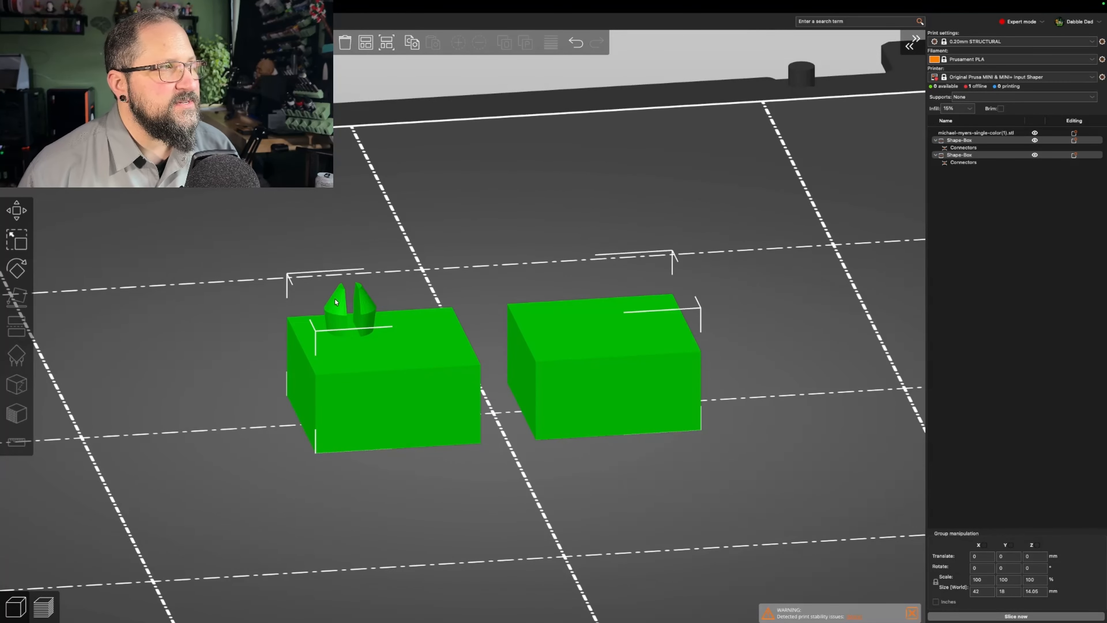
{"action": "scroll", "coordinate": [341, 309], "scroll_direction": "down", "scroll_amount": 1}
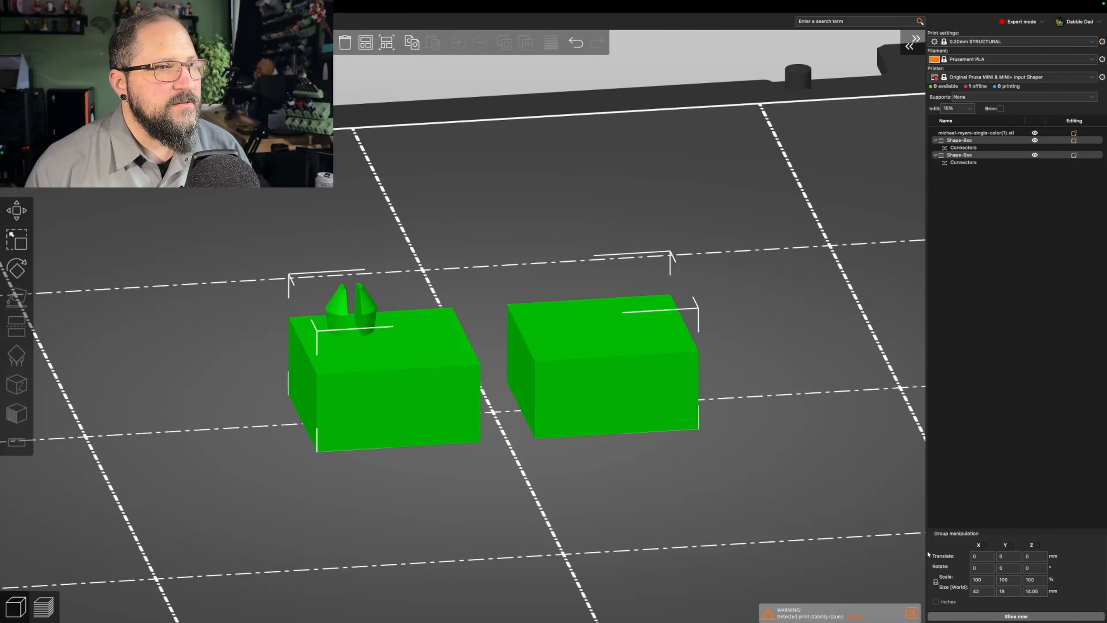
{"action": "left_click", "coordinate": [974, 617]}
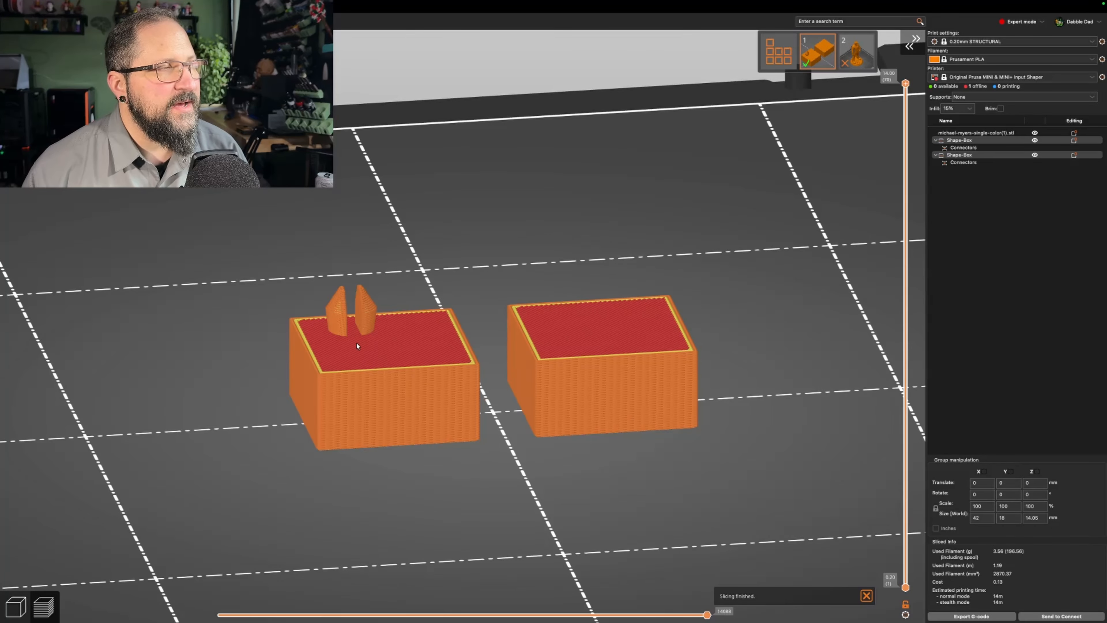
{"action": "scroll", "coordinate": [357, 343], "scroll_direction": "up", "scroll_amount": 5}
{"action": "right_click_drag", "start_coordinate": [290, 324], "coordinate": [421, 310]}
{"action": "scroll", "coordinate": [421, 310], "scroll_direction": "up", "scroll_amount": 1}
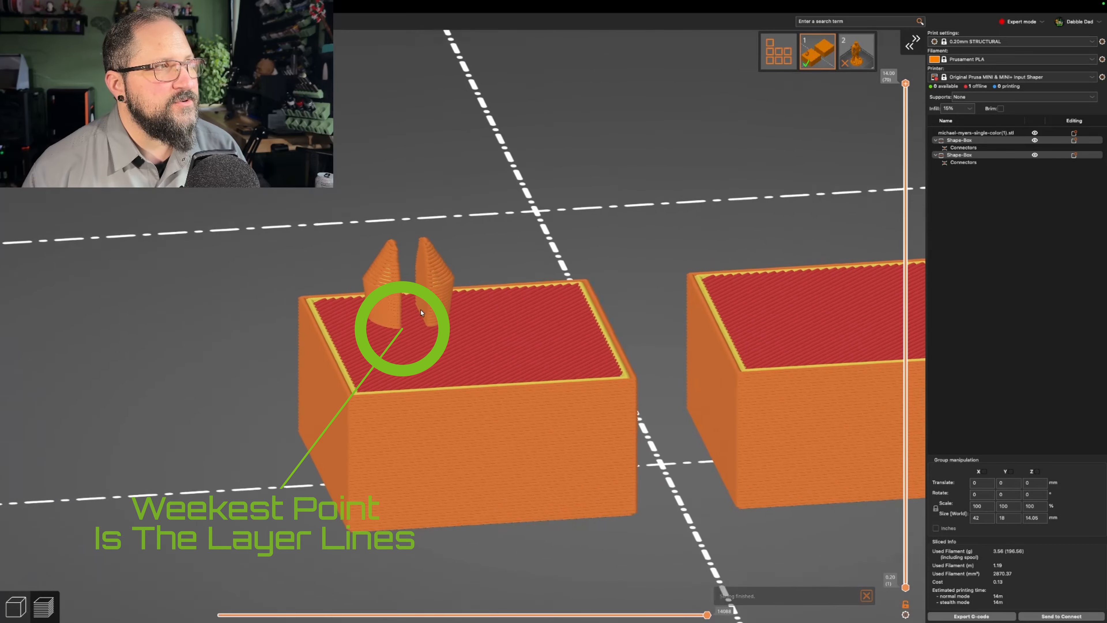
{"action": "scroll", "coordinate": [422, 313], "scroll_direction": "up", "scroll_amount": 2}
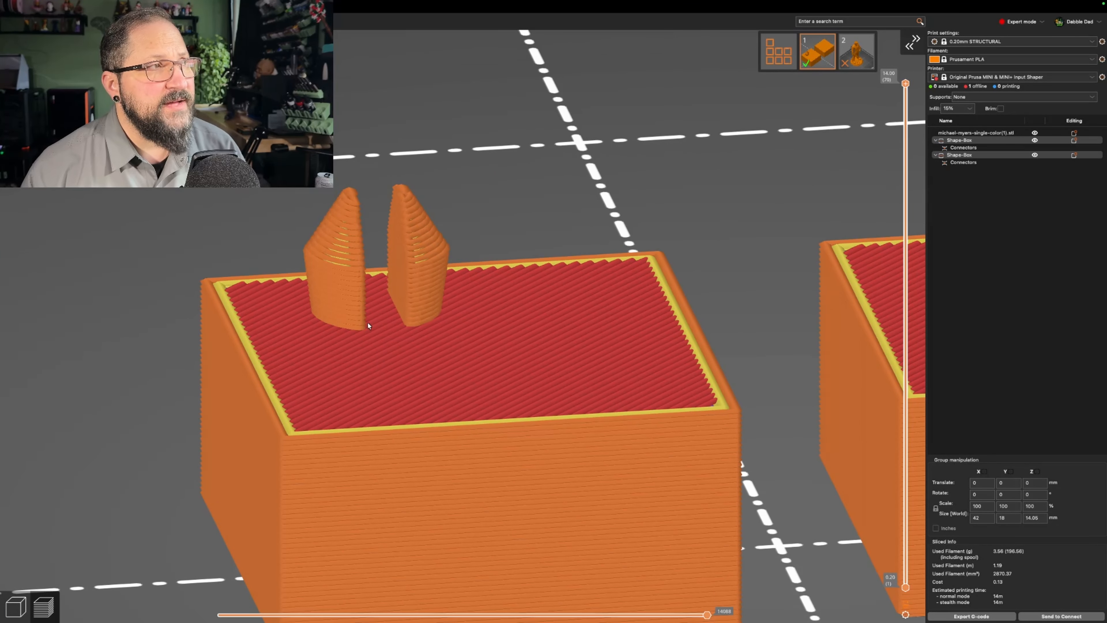
{"action": "scroll", "coordinate": [320, 325], "scroll_direction": "down", "scroll_amount": 1}
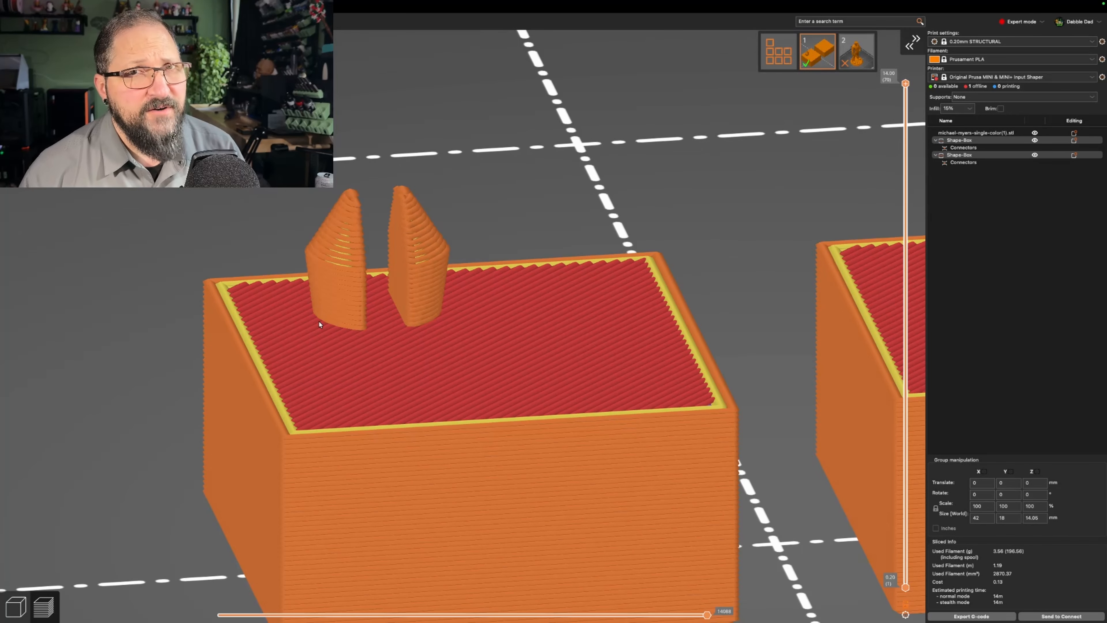
{"action": "scroll", "coordinate": [320, 322], "scroll_direction": "down", "scroll_amount": 5}
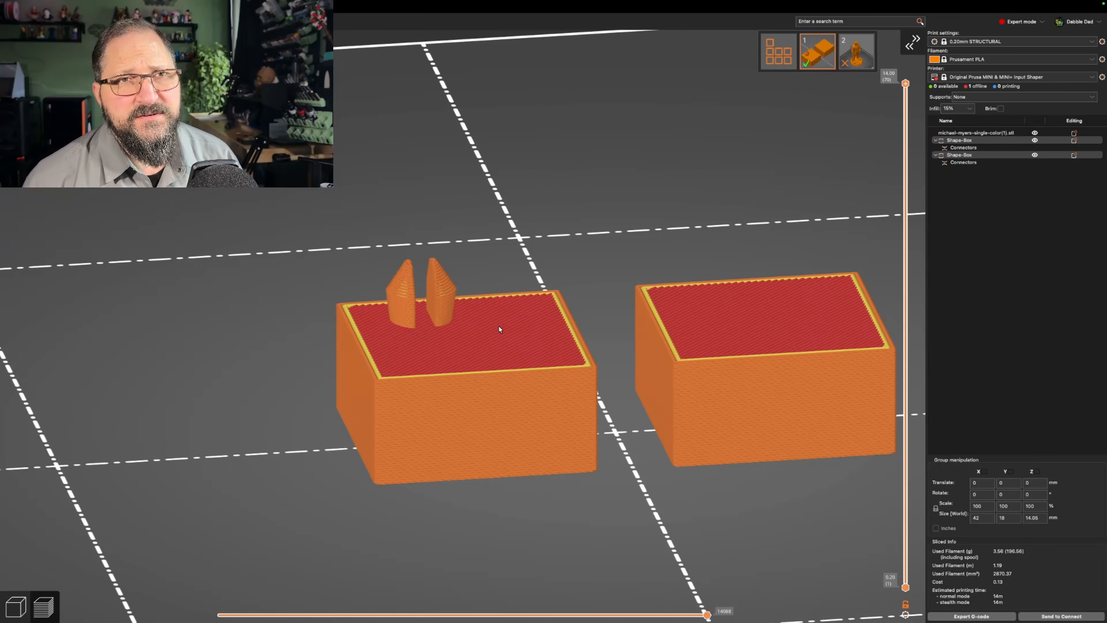
{"action": "scroll", "coordinate": [500, 330], "scroll_direction": "up", "scroll_amount": 1}
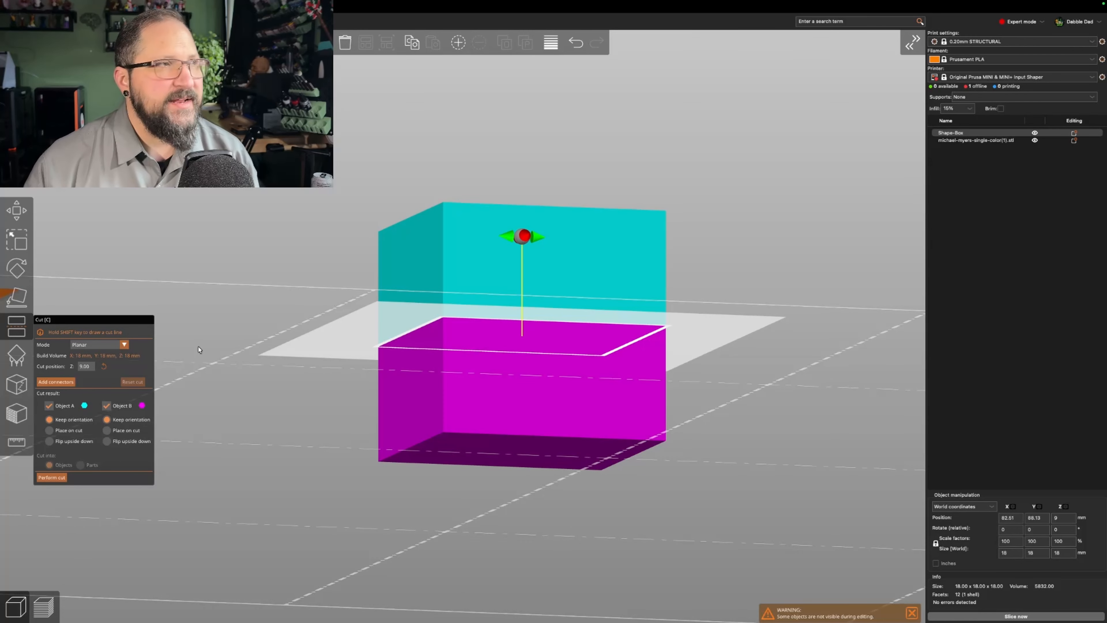
Try tilting the cutting plane diagonally across the box's upper corner, and reset the plane to horizontal.
{"action": "mouse_move", "coordinate": [525, 236]}
{"action": "left_click_drag", "start_coordinate": [525, 236], "coordinate": [685, 193]}
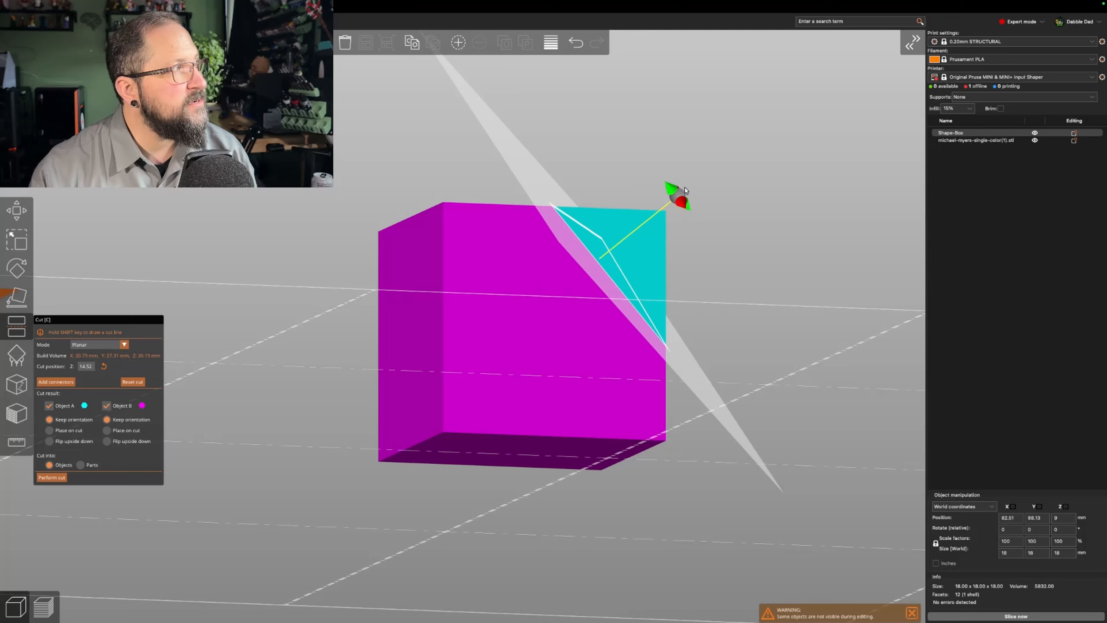
{"action": "left_click", "coordinate": [104, 366]}
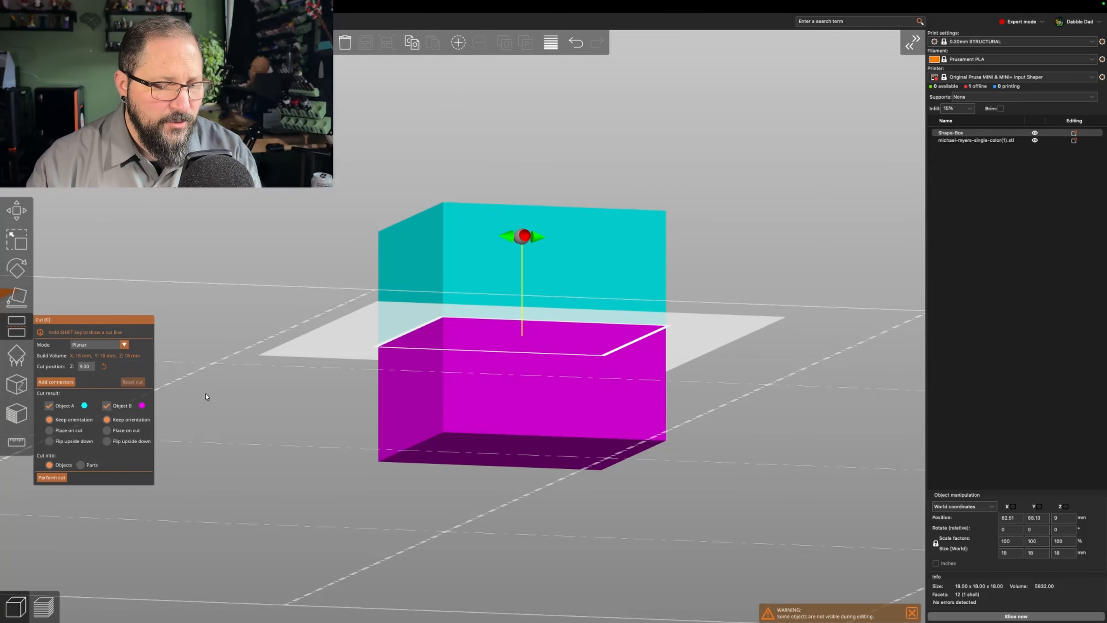
Draw a diagonal cut line across the box's upper corner and inspect the tilted cutting plane from other angles.
{"action": "middle_click_drag", "start_coordinate": [208, 265], "coordinate": [187, 318]}
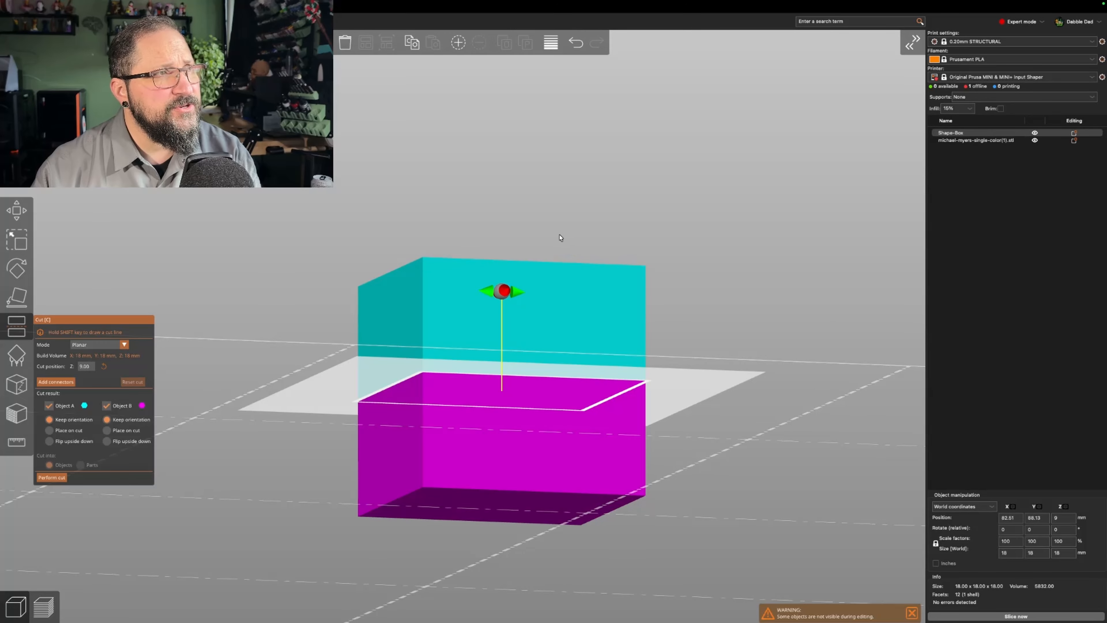
{"action": "left_click_drag", "start_coordinate": [560, 235], "coordinate": [676, 352], "text": "shift"}
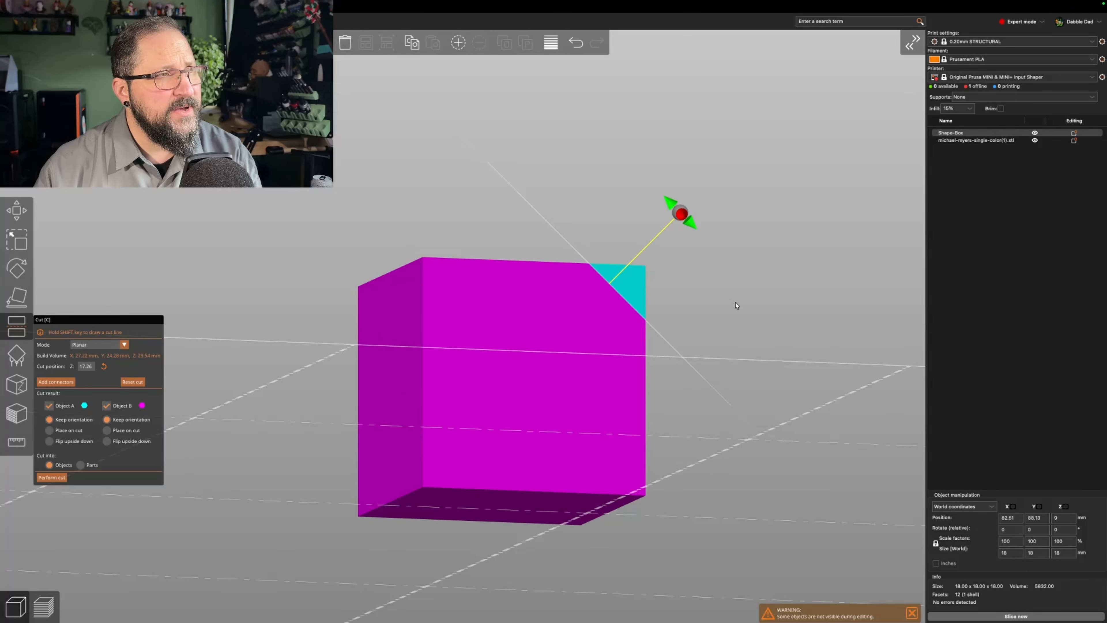
{"action": "left_click_drag", "start_coordinate": [754, 289], "coordinate": [743, 293]}
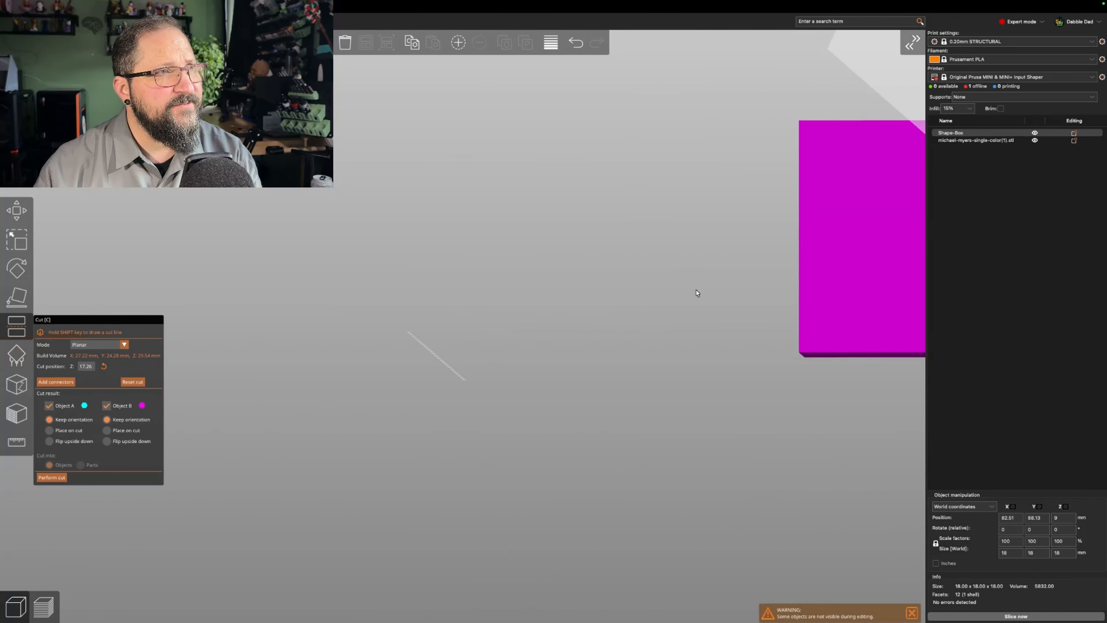
{"action": "right_click_drag", "start_coordinate": [699, 291], "coordinate": [348, 470]}
{"action": "scroll", "coordinate": [704, 270], "scroll_direction": "up", "scroll_amount": 5}
{"action": "scroll", "coordinate": [703, 267], "scroll_direction": "down", "scroll_amount": 8}
{"action": "scroll", "coordinate": [711, 262], "scroll_direction": "up", "scroll_amount": 1}
{"action": "right_click_drag", "start_coordinate": [711, 263], "coordinate": [657, 287]}
{"action": "scroll", "coordinate": [657, 286], "scroll_direction": "up", "scroll_amount": 1}
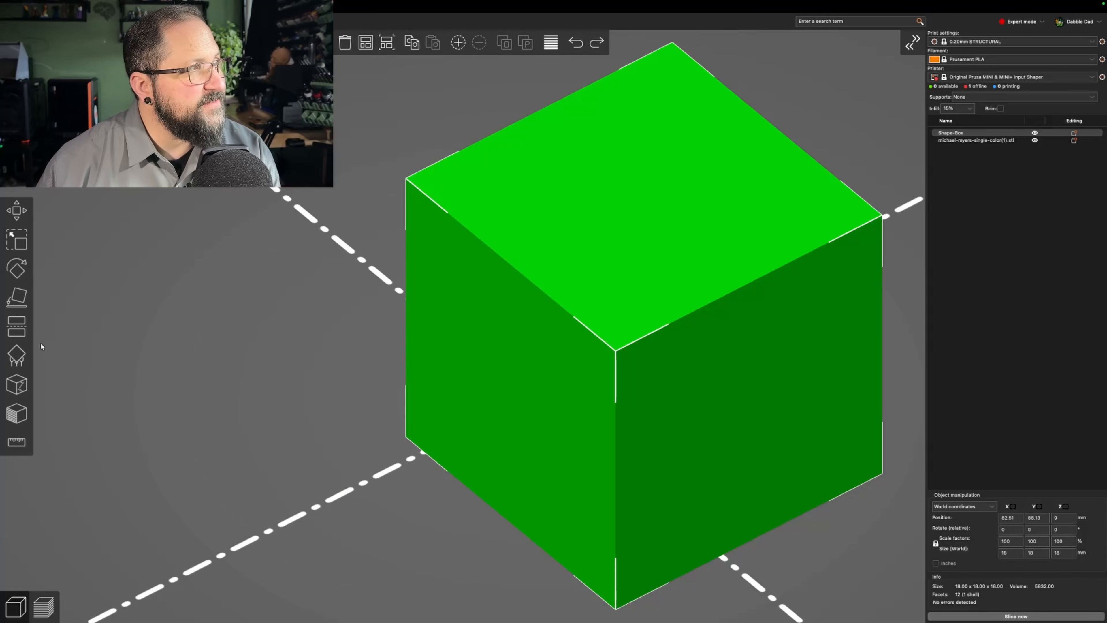
Start a new cut on the box and switch the cut mode from Planar to Dovetail.
{"action": "left_click", "coordinate": [16, 326]}
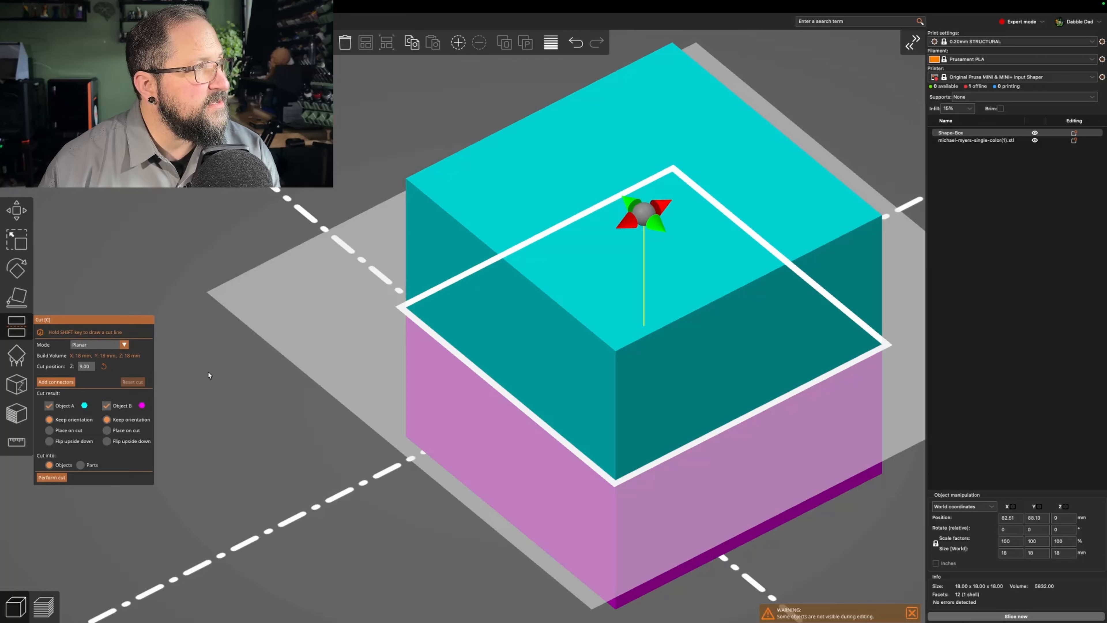
{"action": "left_click", "coordinate": [124, 346]}
{"action": "left_click", "coordinate": [87, 364]}
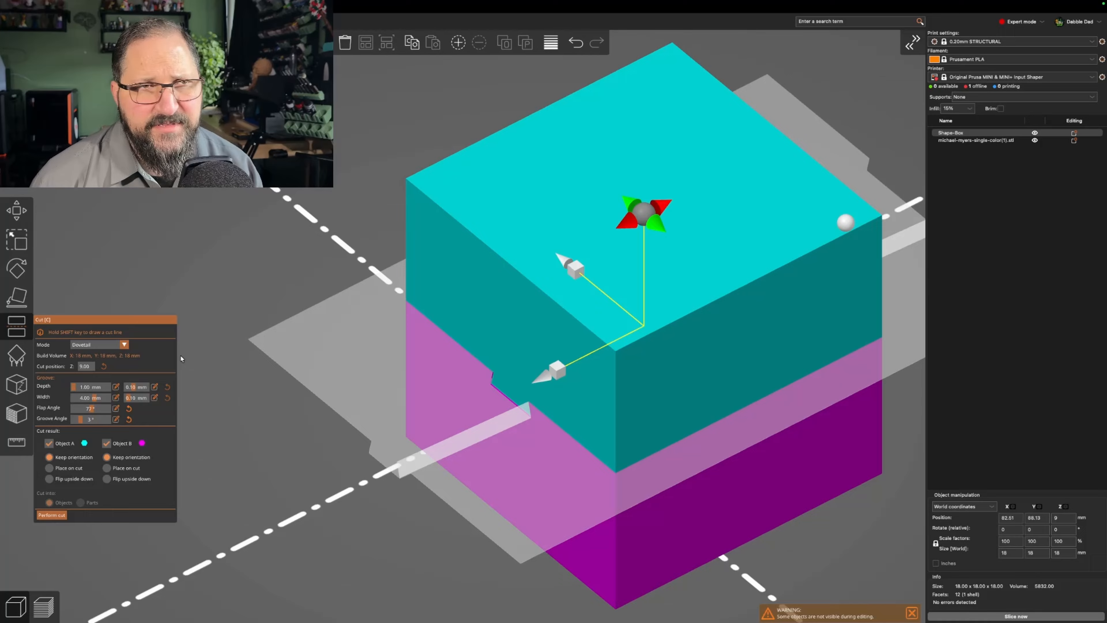
{"action": "left_click_drag", "start_coordinate": [279, 478], "coordinate": [234, 463]}
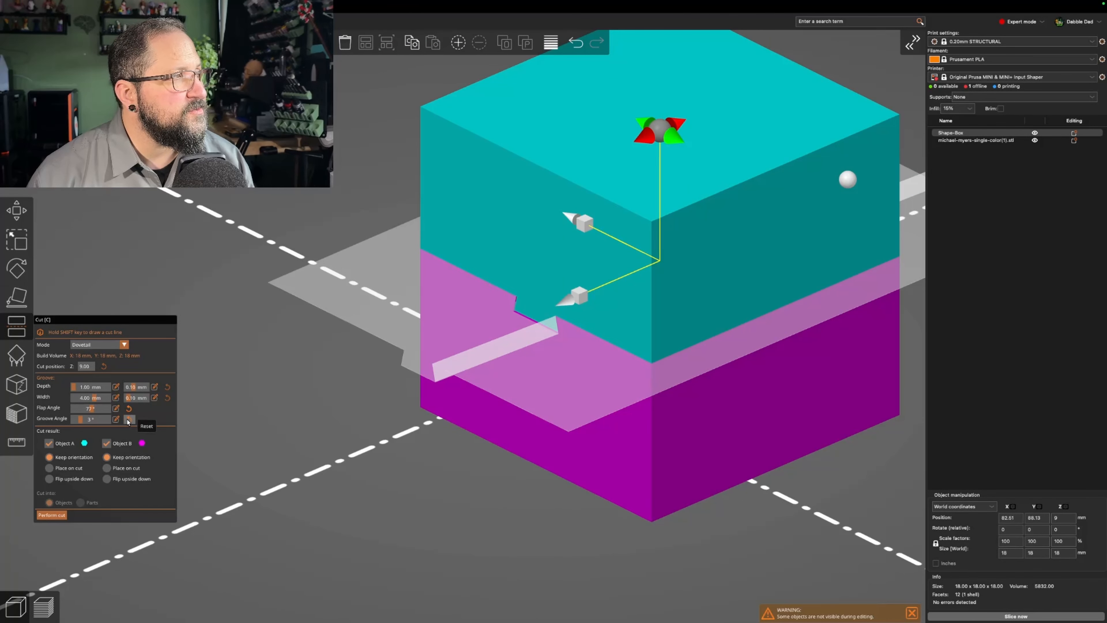
Reset the dovetail's groove angle to 0° and its flap angle to 60°.
{"action": "left_click", "coordinate": [128, 419]}
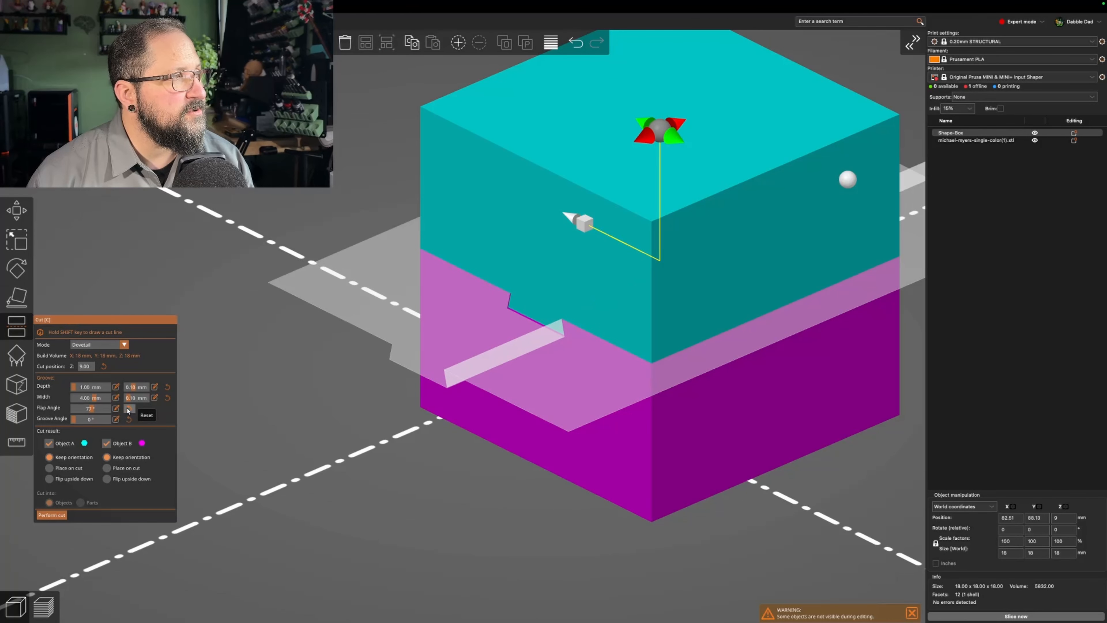
{"action": "left_click", "coordinate": [128, 409]}
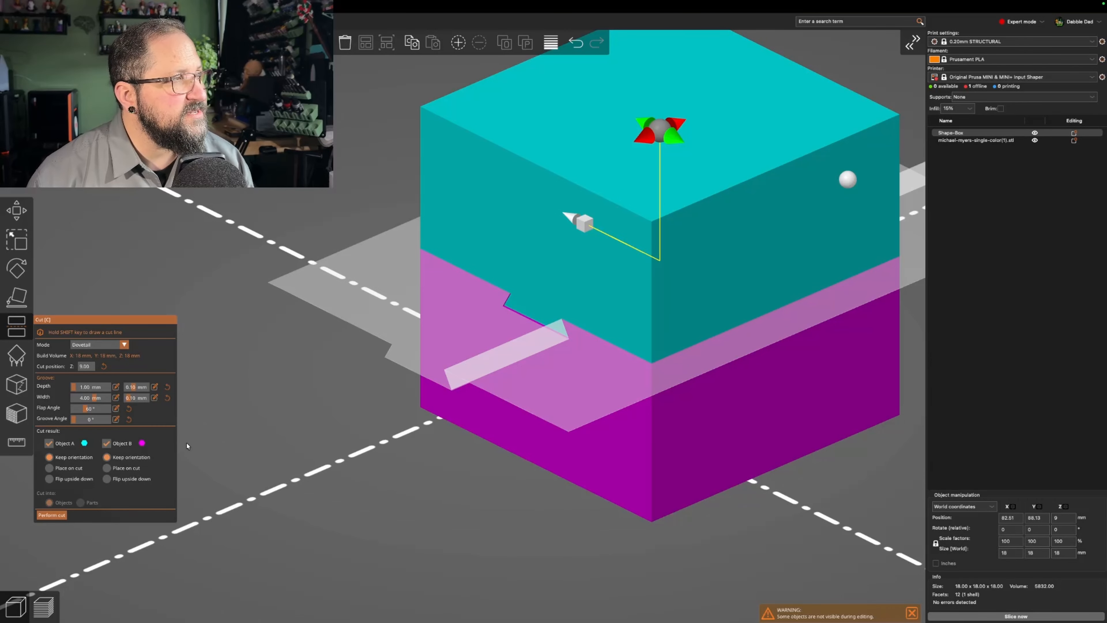
{"action": "mouse_move", "coordinate": [242, 445]}
{"action": "left_mouse_down"}
{"action": "mouse_move", "coordinate": [257, 447]}
{"action": "mouse_move", "coordinate": [179, 437]}
{"action": "mouse_move", "coordinate": [252, 446]}
{"action": "left_mouse_up"}
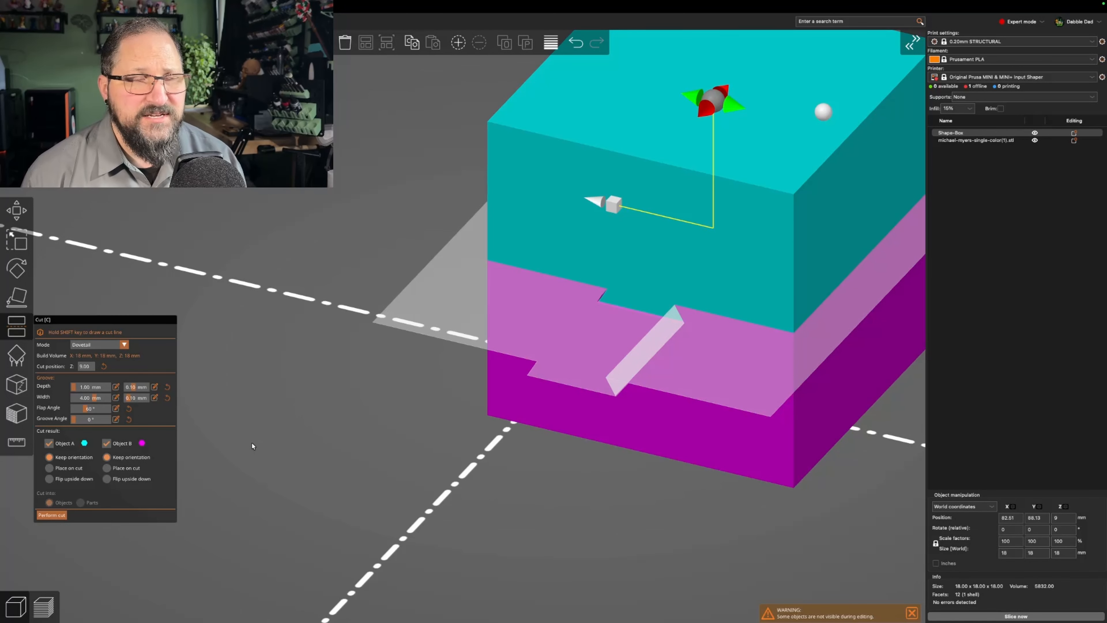
Set the dovetail's groove angle to 3° and check the taper along the groove.
{"action": "left_click_drag", "start_coordinate": [79, 420], "coordinate": [81, 422]}
{"action": "left_click_drag", "start_coordinate": [429, 455], "coordinate": [406, 451]}
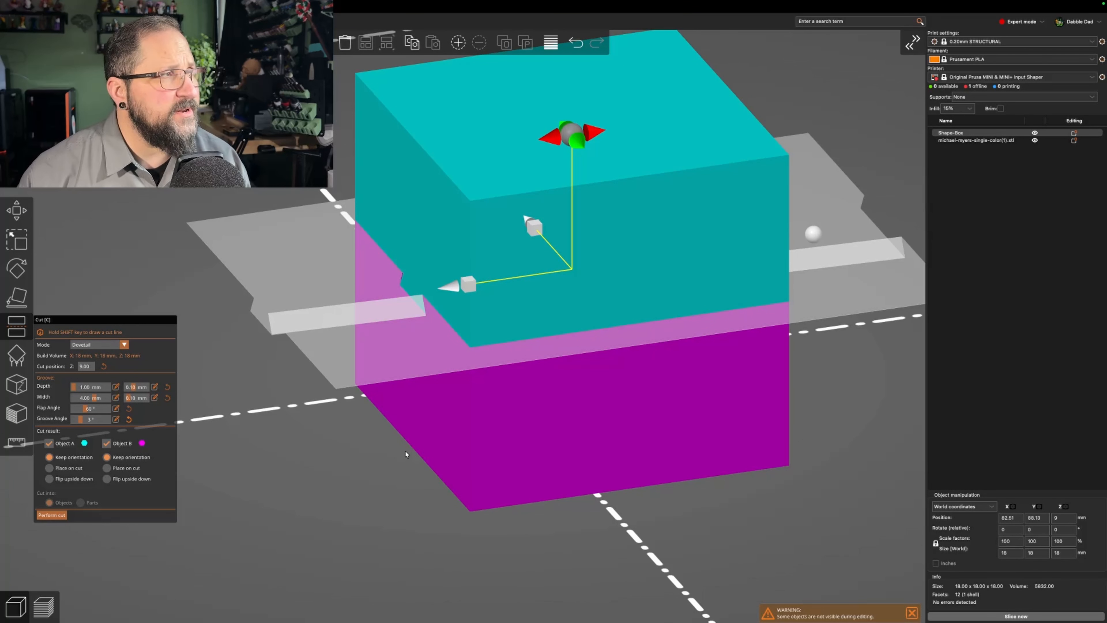
{"action": "left_click_drag", "start_coordinate": [207, 419], "coordinate": [243, 412]}
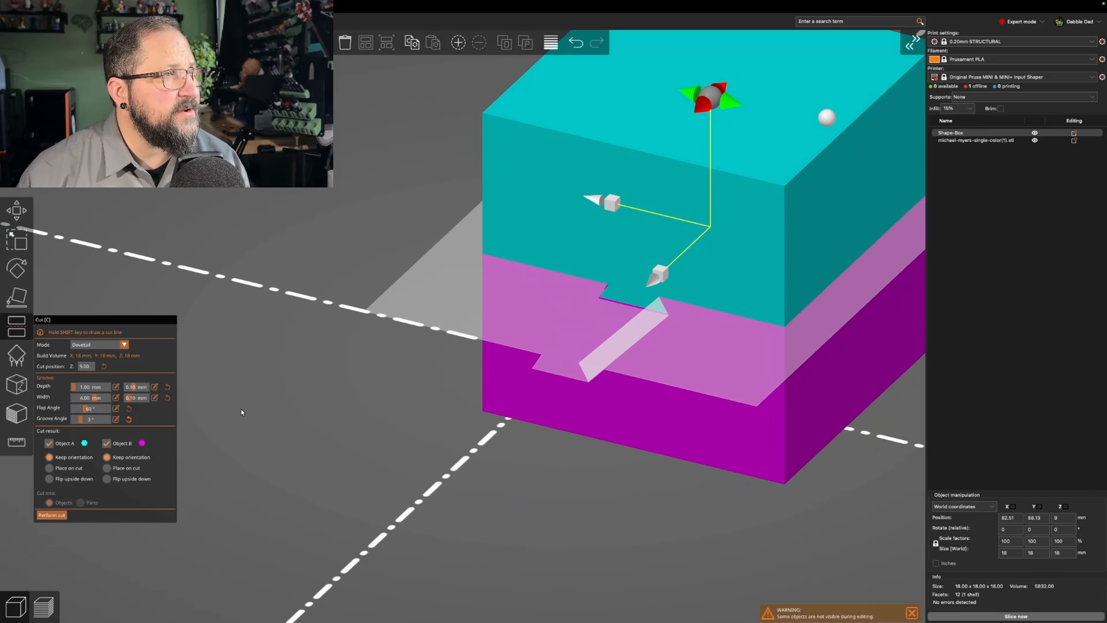
Increase the dovetail's flap angle past 90° so the groove narrows towards its bottom.
{"action": "left_click_drag", "start_coordinate": [86, 408], "coordinate": [95, 410]}
{"action": "left_click_drag", "start_coordinate": [88, 410], "coordinate": [96, 411]}
{"action": "left_click_drag", "start_coordinate": [423, 472], "coordinate": [290, 430]}
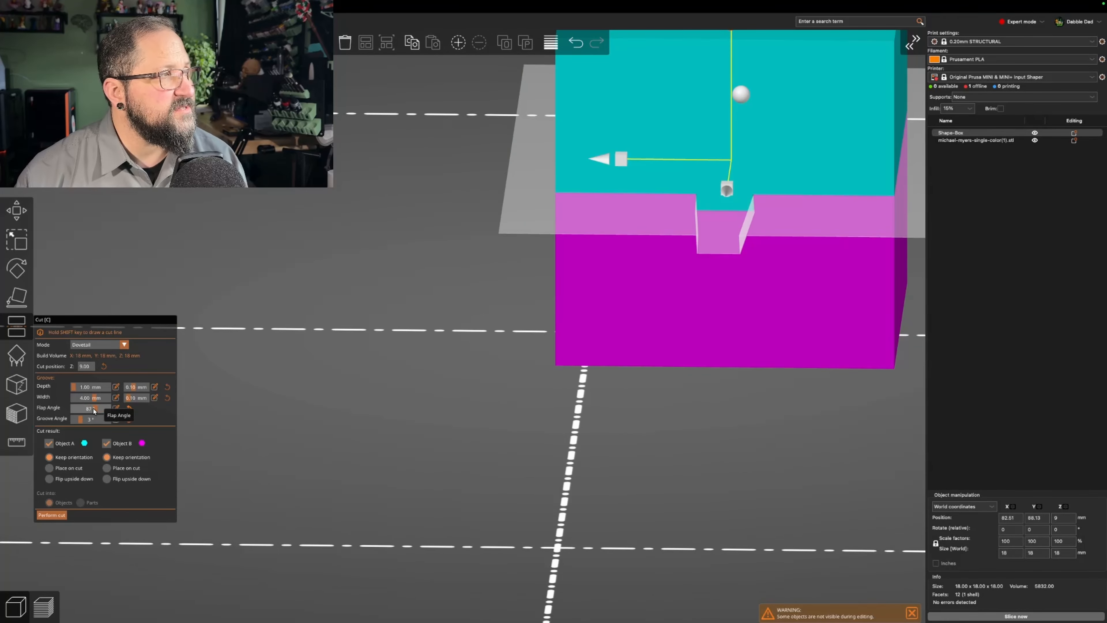
{"action": "left_click_drag", "start_coordinate": [94, 410], "coordinate": [103, 411]}
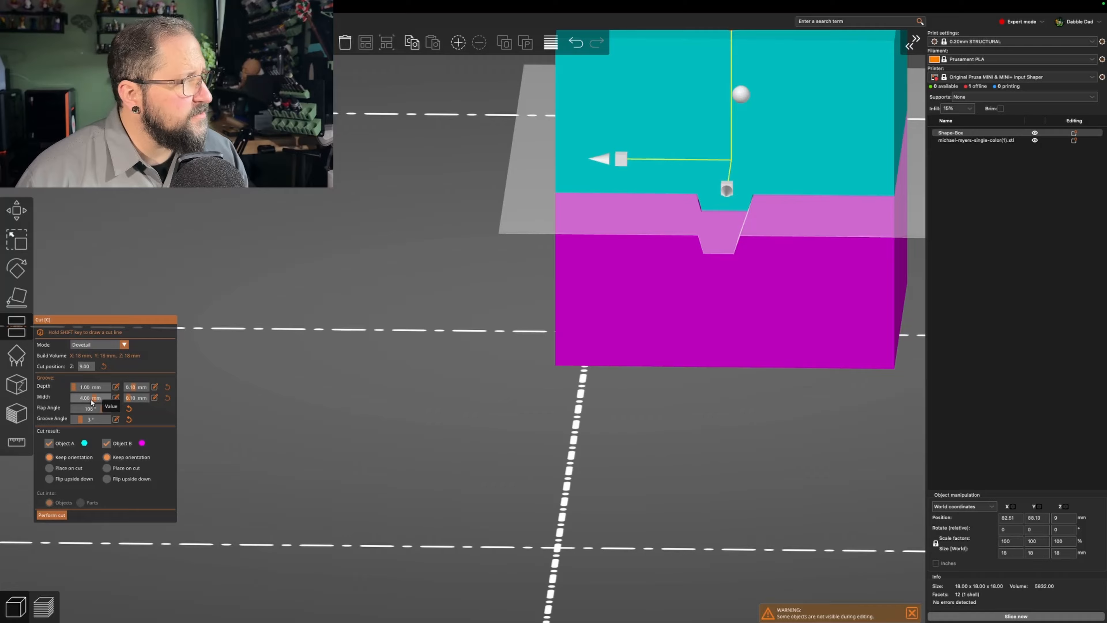
Deepen the dovetail groove to 5.12 mm, cut the box into two halves, and view the matching tongue and groove.
{"action": "mouse_move", "coordinate": [97, 401]}
{"action": "left_mouse_down"}
{"action": "mouse_move", "coordinate": [109, 399]}
{"action": "mouse_move", "coordinate": [85, 388]}
{"action": "mouse_move", "coordinate": [102, 388]}
{"action": "left_mouse_up"}
{"action": "left_click_drag", "start_coordinate": [183, 408], "coordinate": [279, 425]}
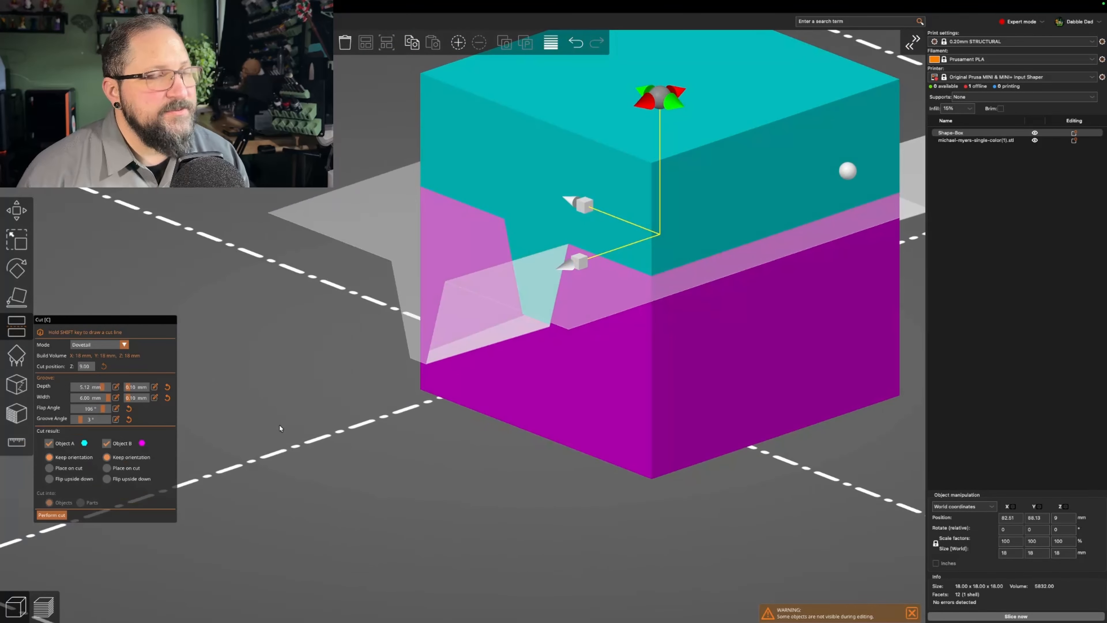
{"action": "left_click", "coordinate": [51, 515]}
{"action": "left_click_drag", "start_coordinate": [334, 491], "coordinate": [383, 484]}
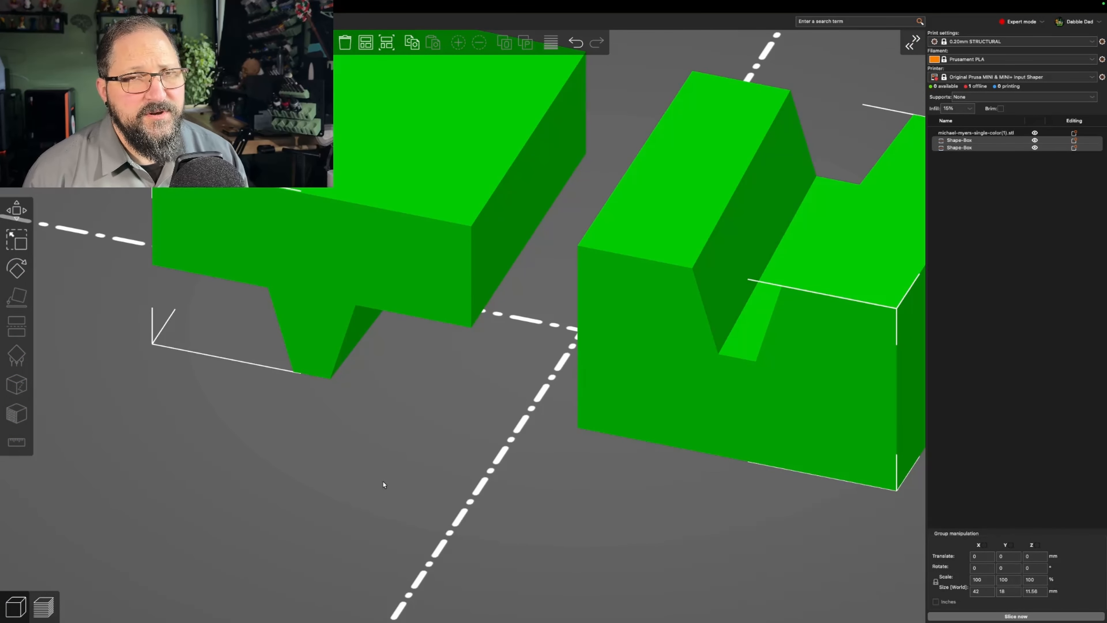